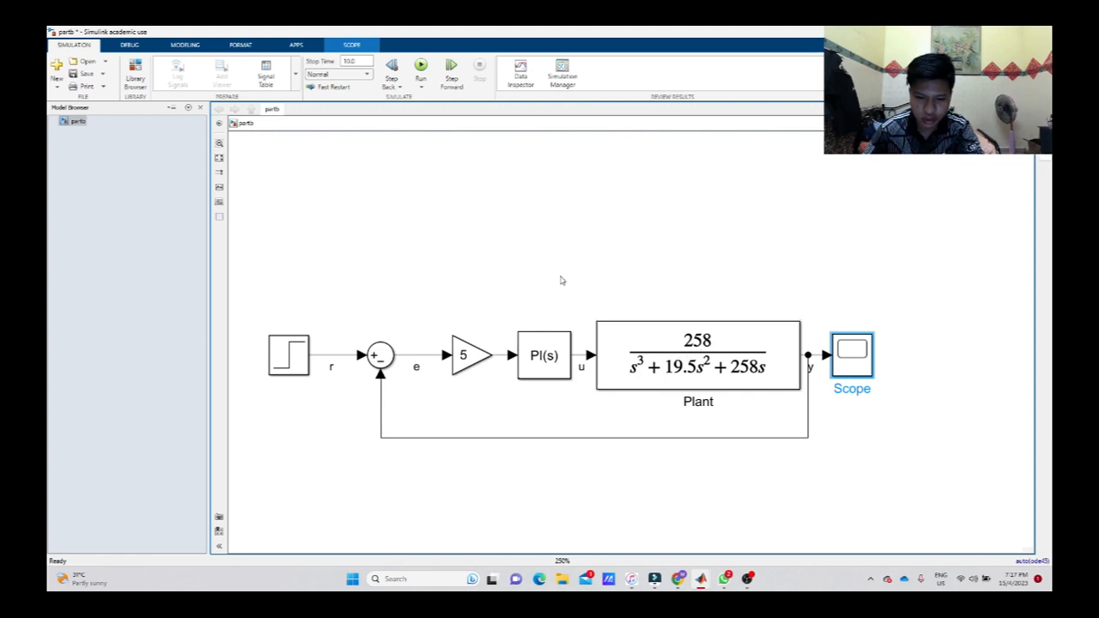
{"action": "scroll", "coordinate": [536, 273], "scroll_direction": "up", "scroll_amount": 1}
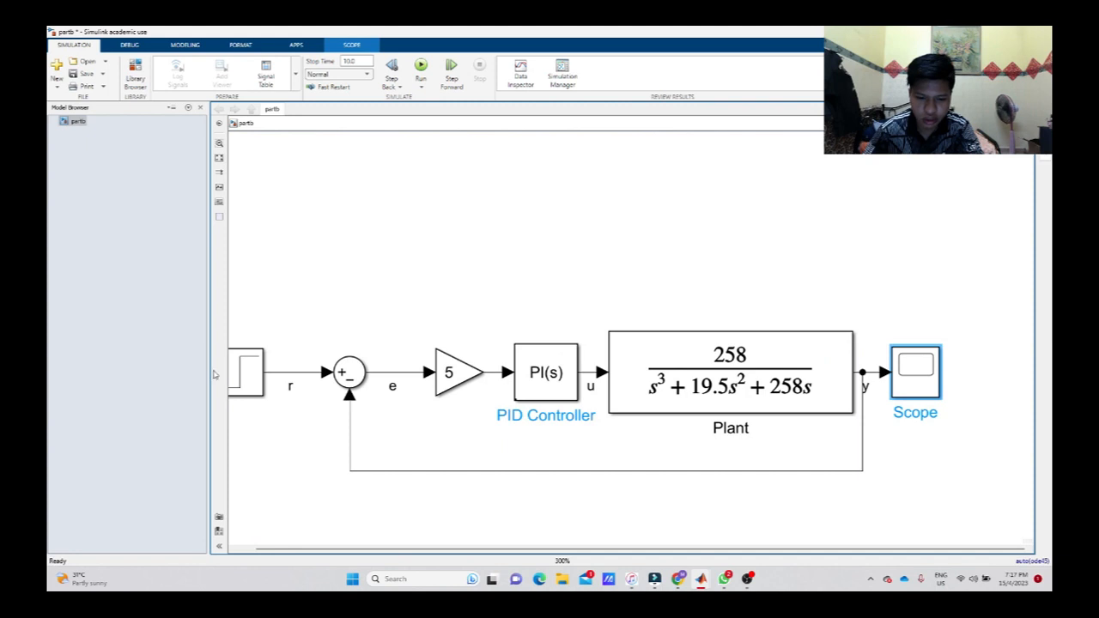
{"action": "scroll", "coordinate": [249, 352], "scroll_direction": "down", "scroll_amount": 1}
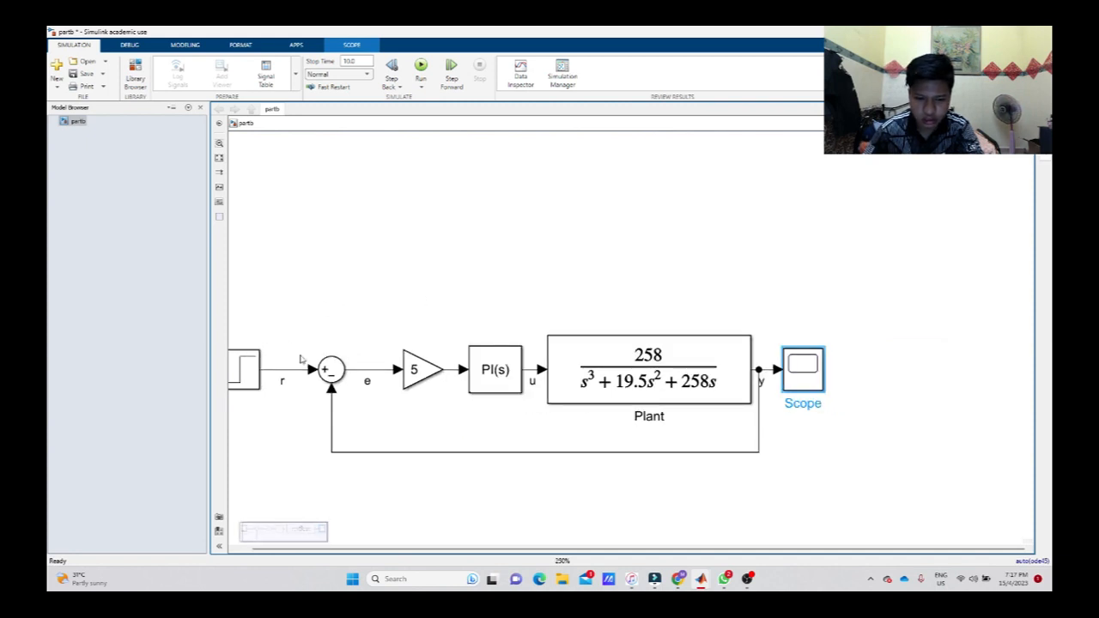
{"action": "left_click", "coordinate": [479, 205]}
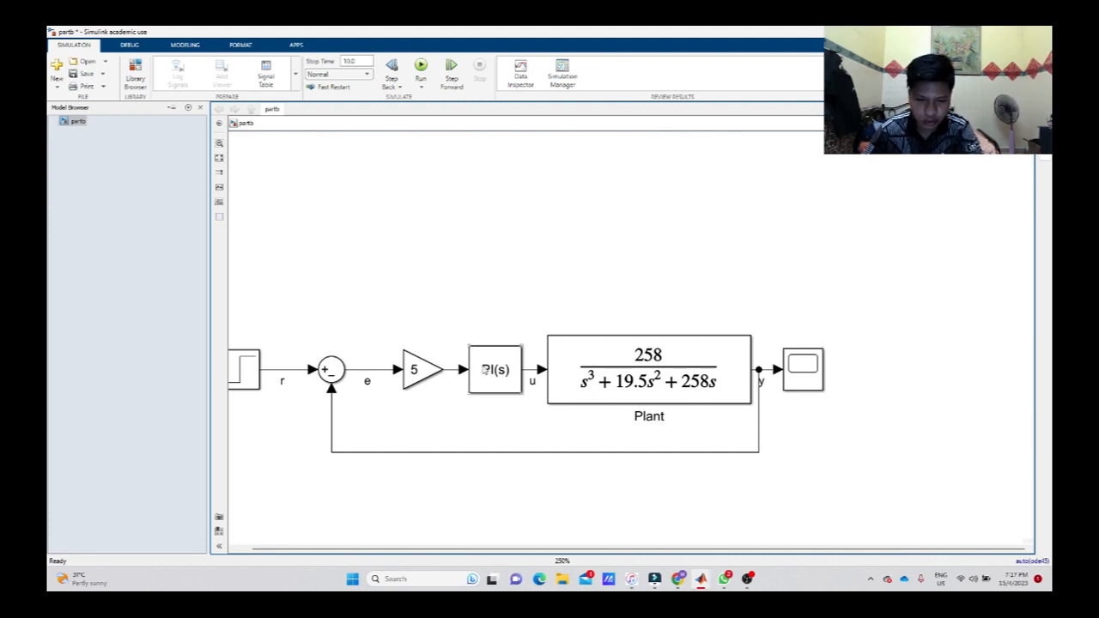
{"action": "scroll", "coordinate": [477, 304], "scroll_direction": "down", "scroll_amount": 1}
{"action": "scroll", "coordinate": [523, 275], "scroll_direction": "up", "scroll_amount": 1}
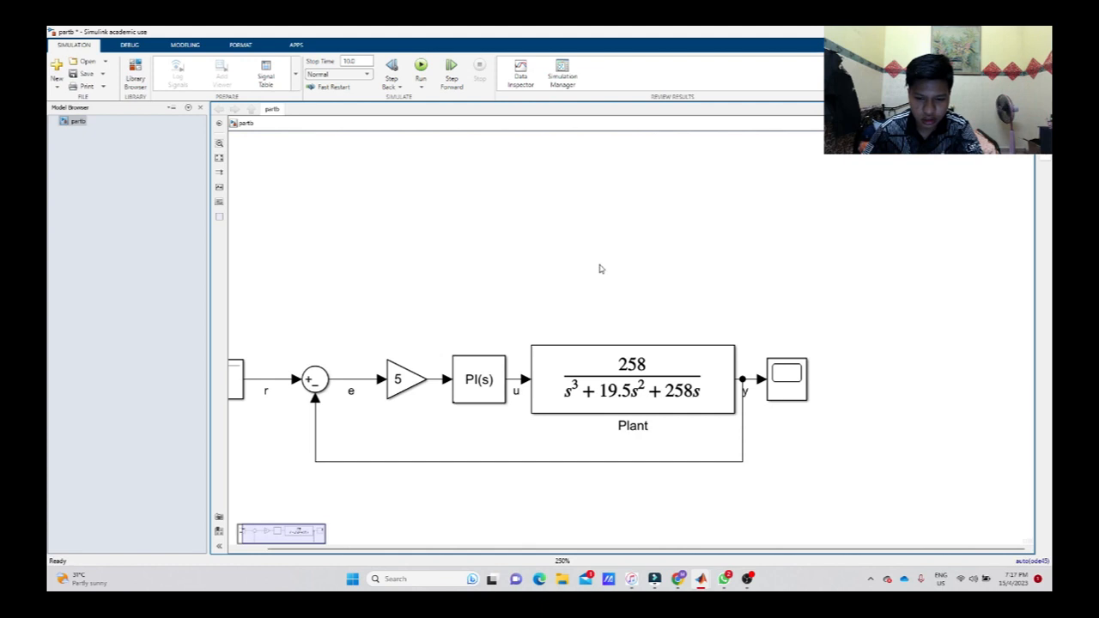
{"action": "scroll", "coordinate": [600, 279], "scroll_direction": "down", "scroll_amount": 1}
{"action": "scroll", "coordinate": [612, 275], "scroll_direction": "up", "scroll_amount": 1}
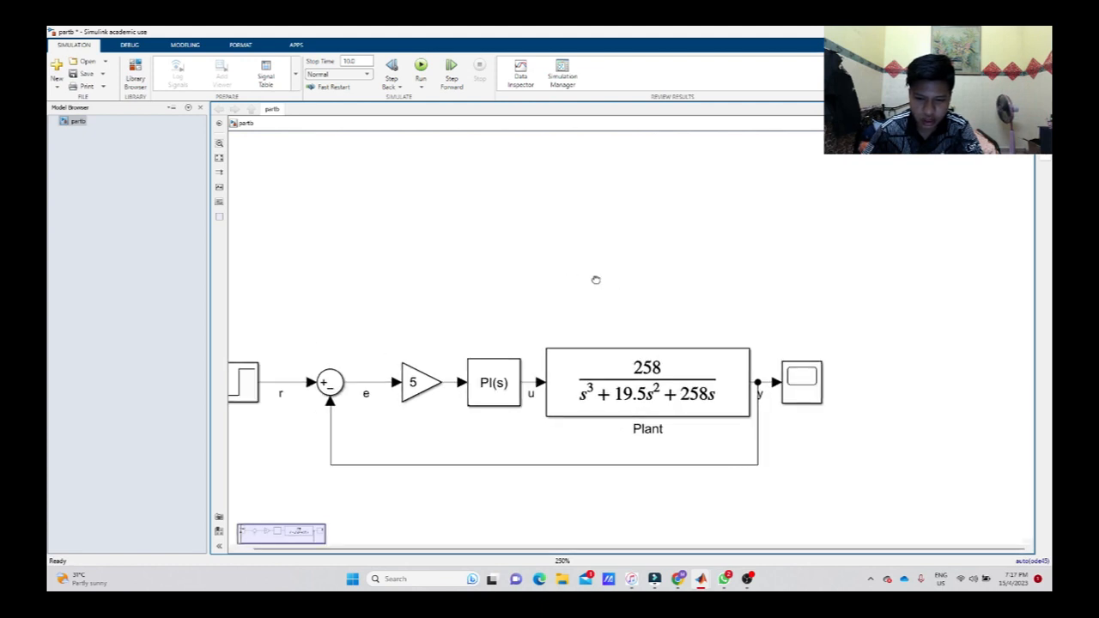
{"action": "scroll", "coordinate": [627, 280], "scroll_direction": "up", "scroll_amount": 1}
{"action": "scroll", "coordinate": [628, 280], "scroll_direction": "down", "scroll_amount": 1}
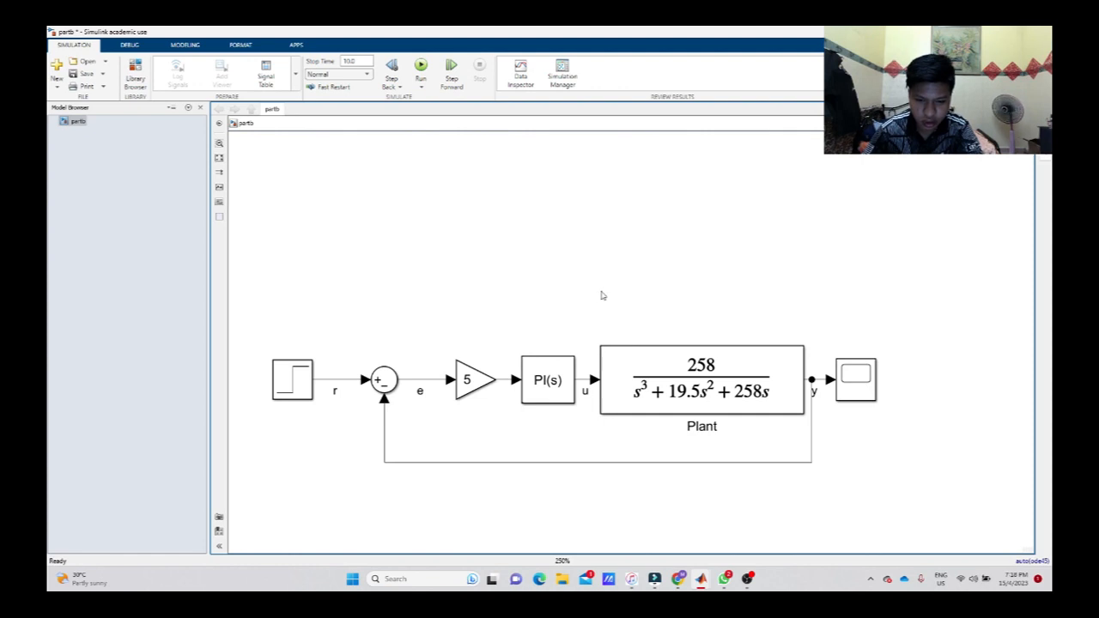
{"action": "scroll", "coordinate": [601, 295], "scroll_direction": "up", "scroll_amount": 1}
{"action": "scroll", "coordinate": [532, 309], "scroll_direction": "down", "scroll_amount": 1}
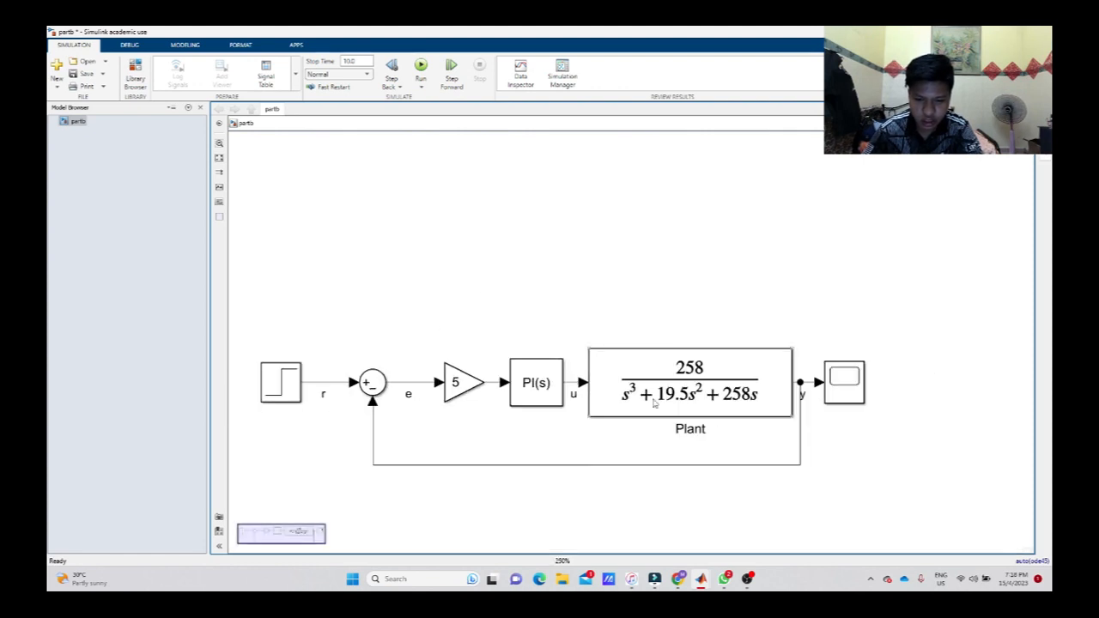
{"action": "scroll", "coordinate": [611, 279], "scroll_direction": "up", "scroll_amount": 1}
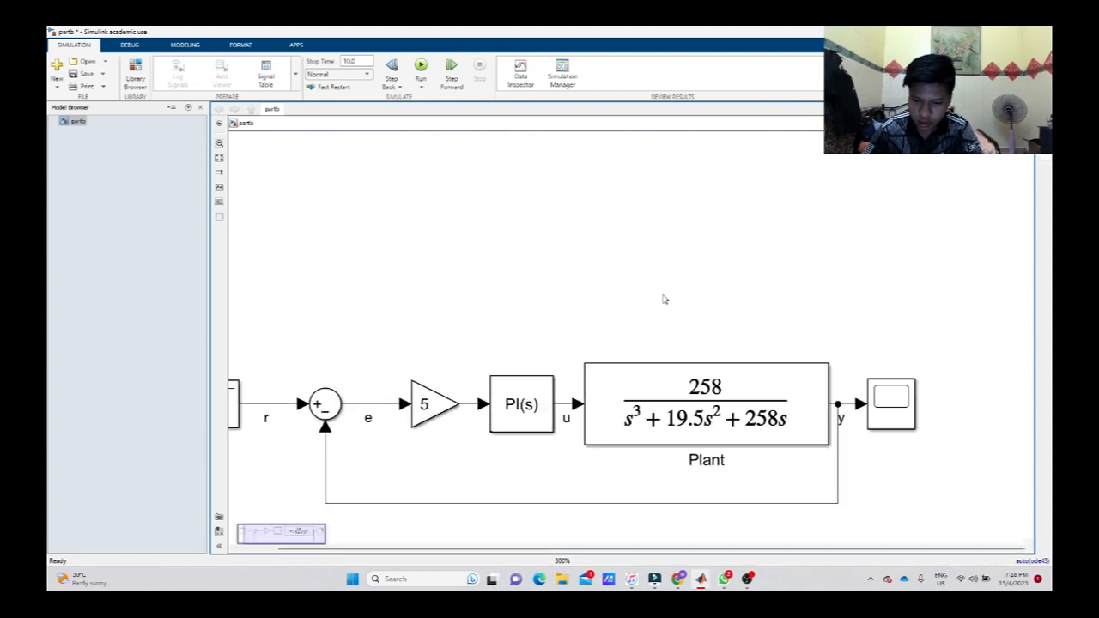
{"action": "scroll", "coordinate": [639, 296], "scroll_direction": "down", "scroll_amount": 1}
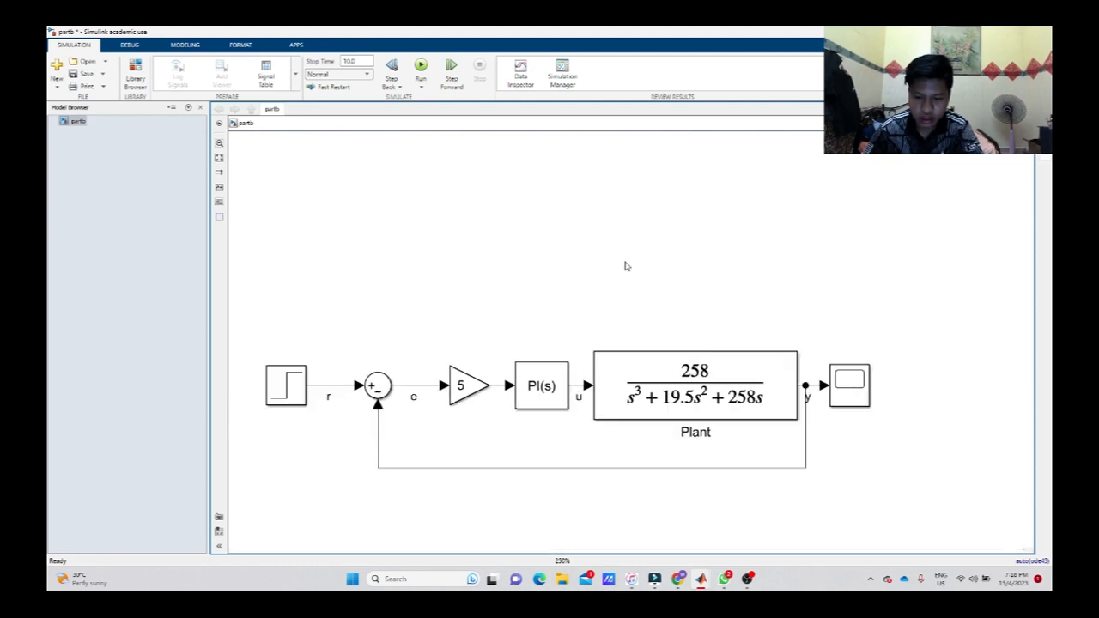
{"action": "scroll", "coordinate": [648, 283], "scroll_direction": "up", "scroll_amount": 1}
{"action": "scroll", "coordinate": [692, 317], "scroll_direction": "down", "scroll_amount": 1}
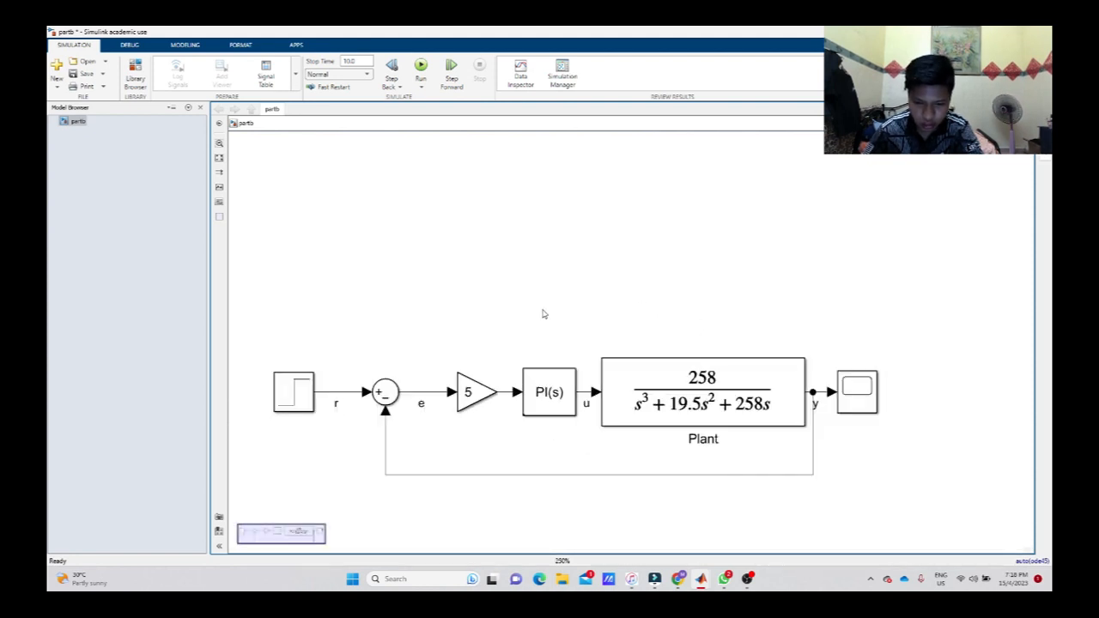
{"action": "scroll", "coordinate": [545, 314], "scroll_direction": "up", "scroll_amount": 1}
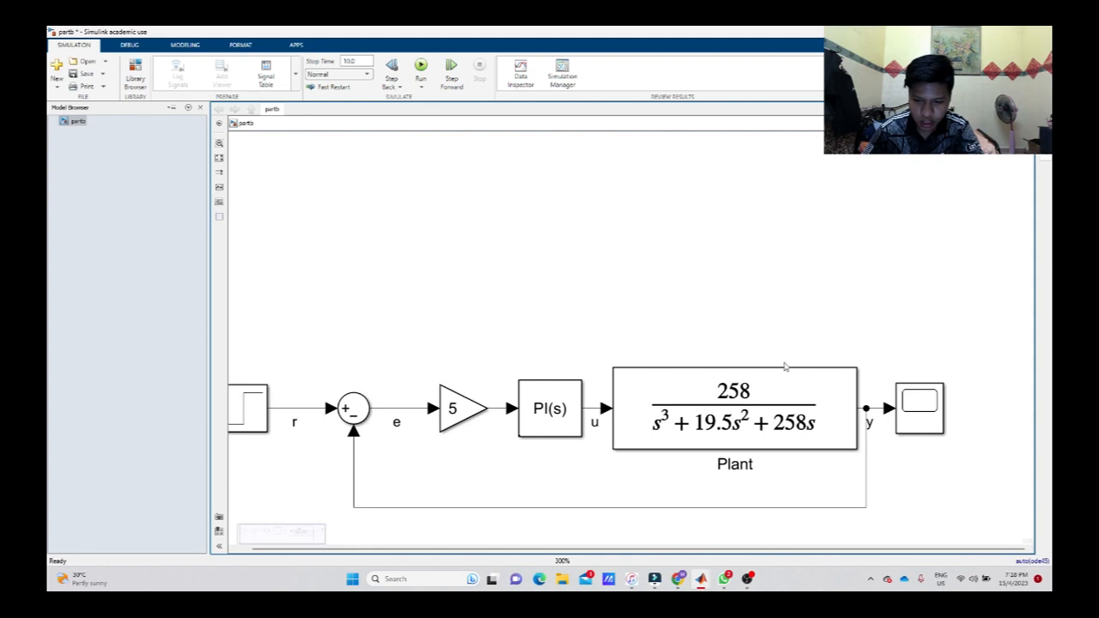
{"action": "scroll", "coordinate": [683, 273], "scroll_direction": "down", "scroll_amount": 1}
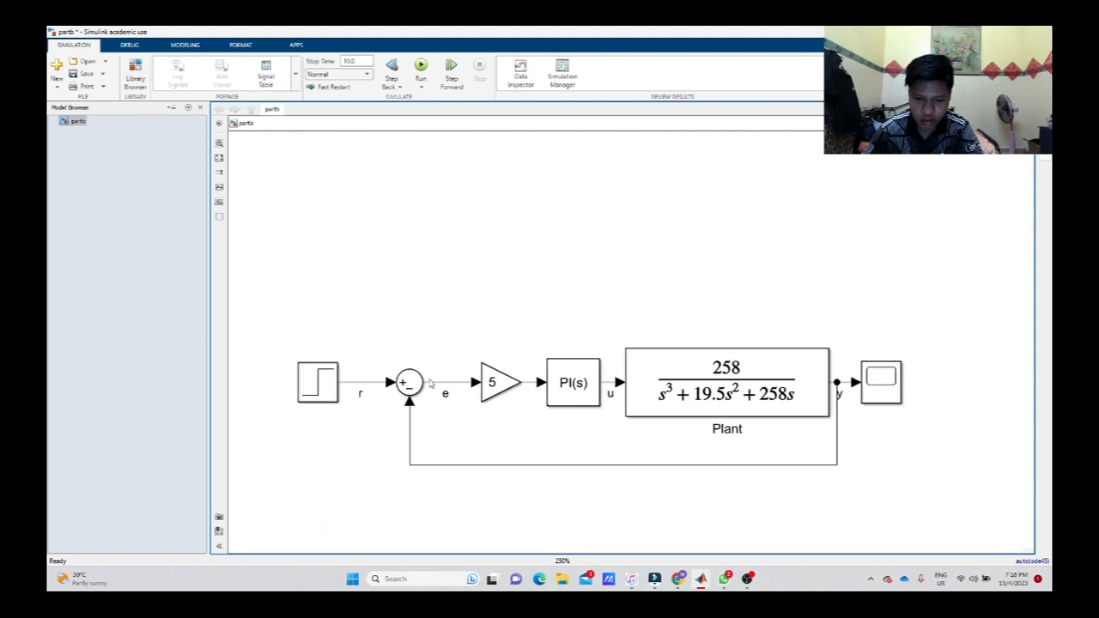
{"action": "left_click", "coordinate": [493, 391]}
{"action": "left_click", "coordinate": [854, 241]}
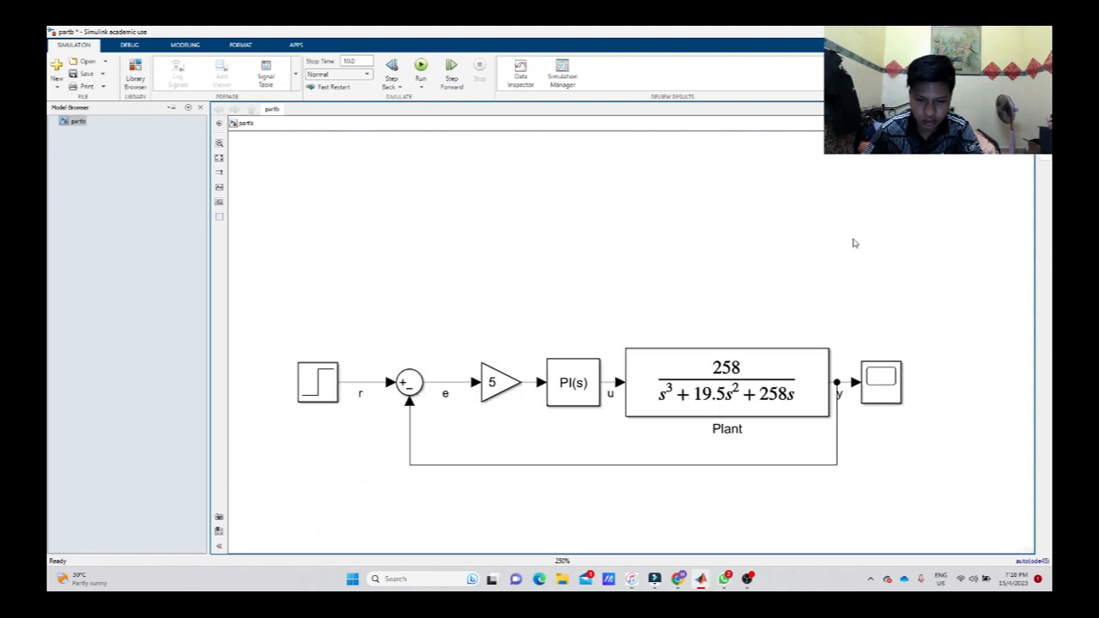
{"action": "scroll", "coordinate": [852, 239], "scroll_direction": "up", "scroll_amount": 1}
{"action": "scroll", "coordinate": [779, 267], "scroll_direction": "down", "scroll_amount": 1}
Set the value of the Gain block between the summing junction and the PI controller to 0
{"action": "scroll", "coordinate": [633, 291], "scroll_direction": "up", "scroll_amount": 1}
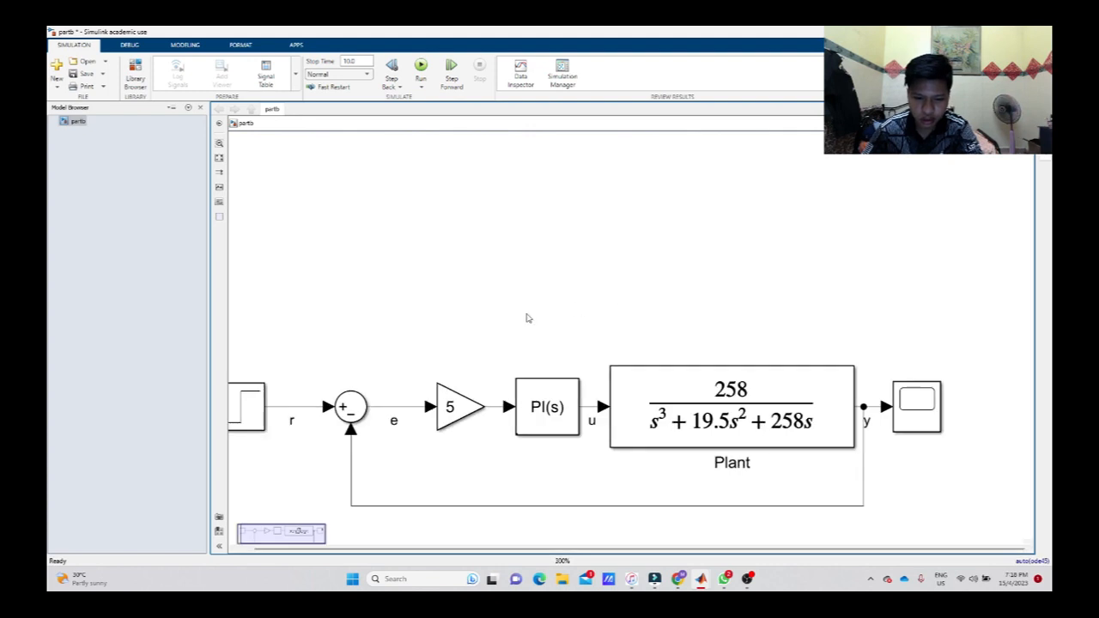
{"action": "left_click_drag", "start_coordinate": [528, 316], "coordinate": [606, 302]}
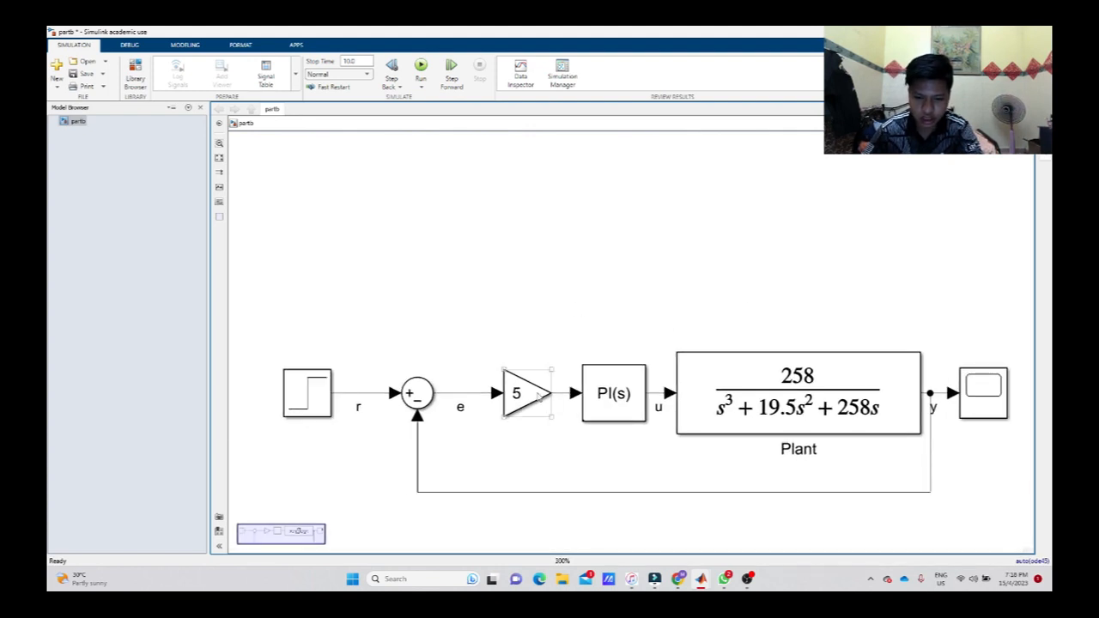
{"action": "double_click", "coordinate": [537, 395]}
{"action": "key", "text": "BackSpace"}
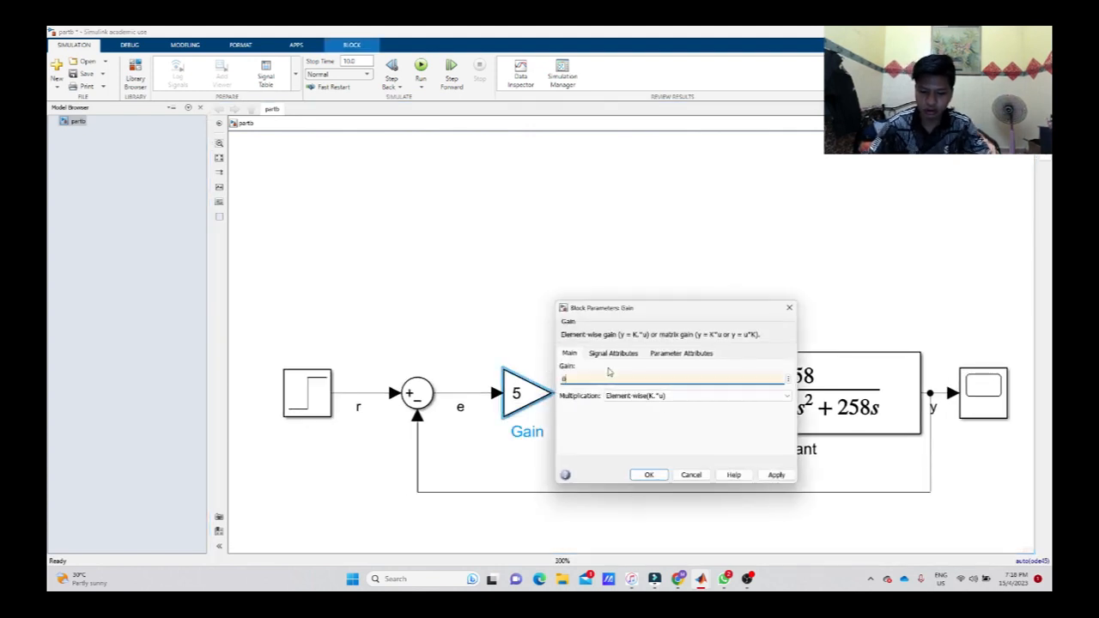
{"action": "key", "text": "Return"}
Run the simulation with zero gain, view the plant output y in the Scope, and close the plot
{"action": "left_click", "coordinate": [421, 70]}
{"action": "left_click", "coordinate": [979, 392]}
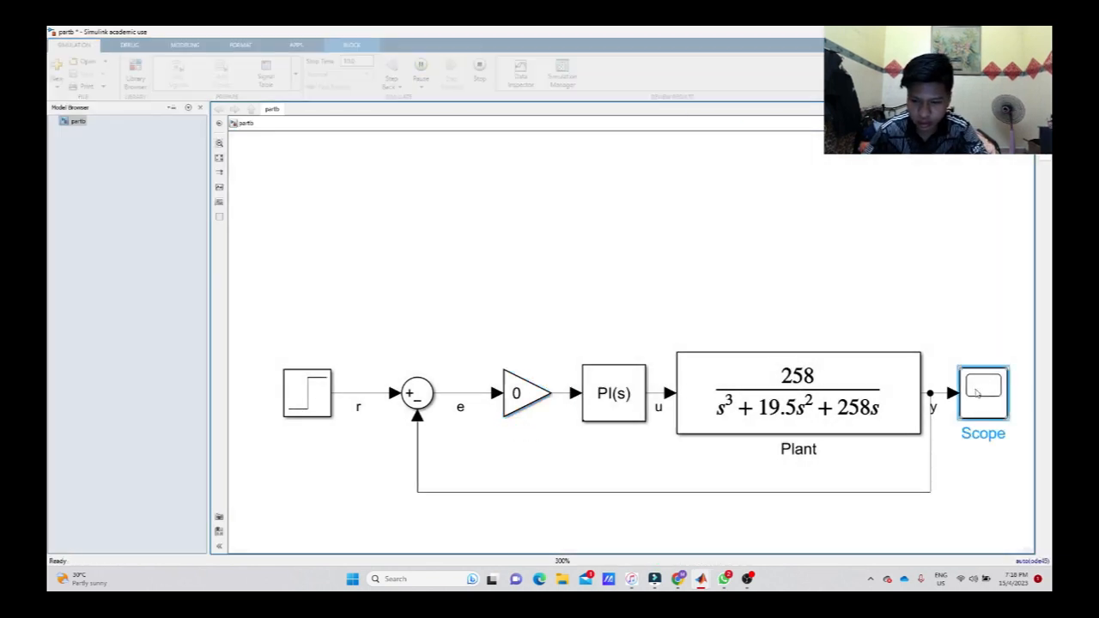
{"action": "double_click", "coordinate": [976, 392]}
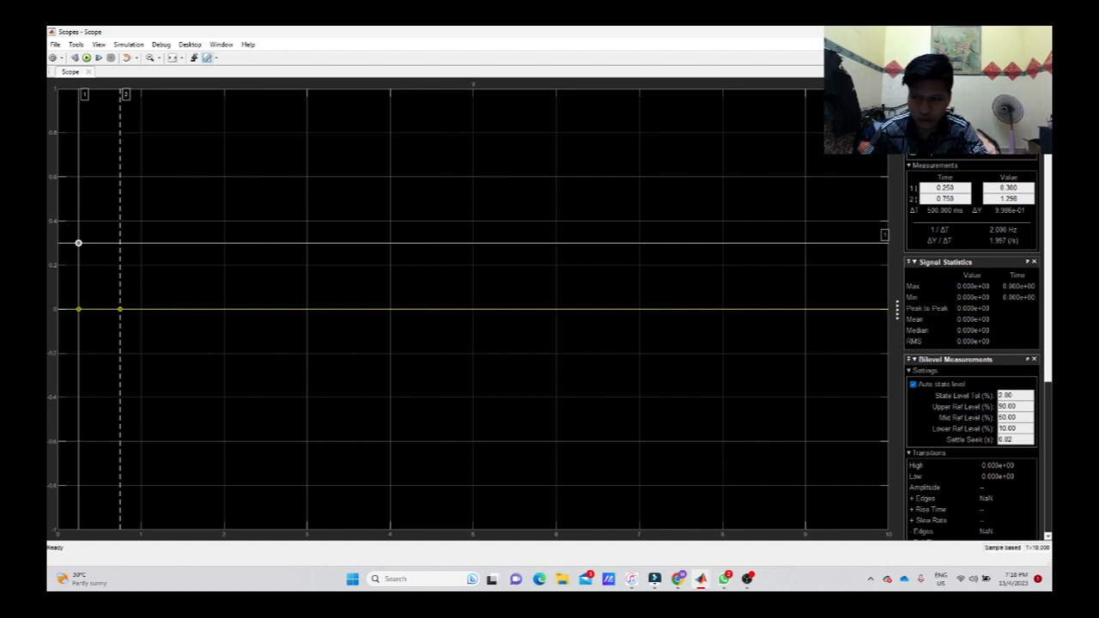
{"action": "left_click", "coordinate": [1039, 31]}
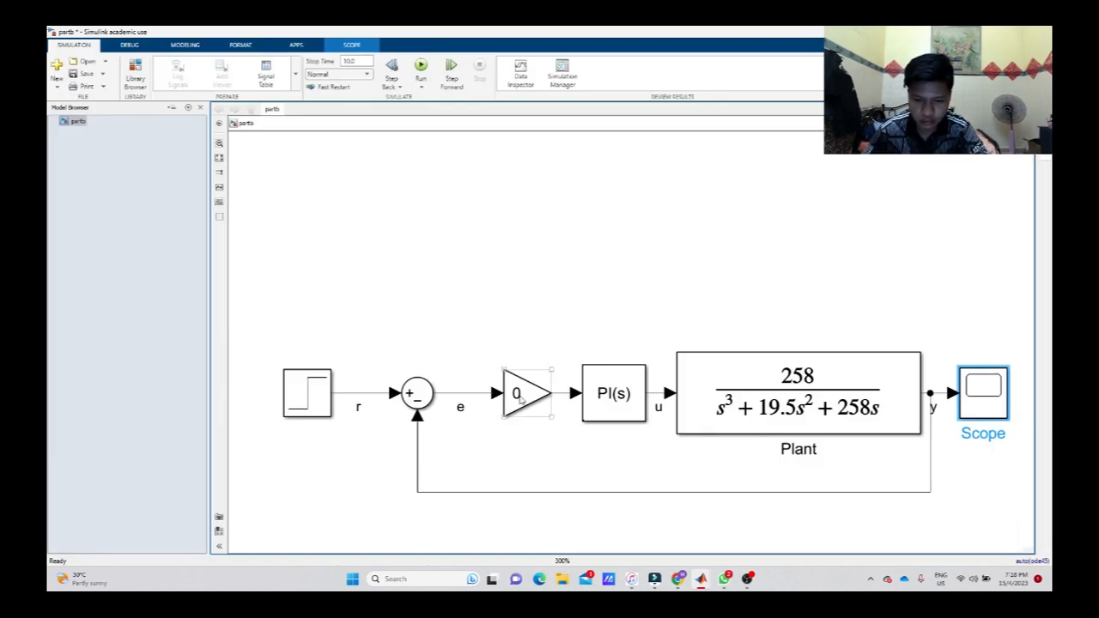
Set the value of the Gain block ahead of the PI controller to 2
{"action": "double_click", "coordinate": [521, 398]}
{"action": "key", "text": "BackSpace"}
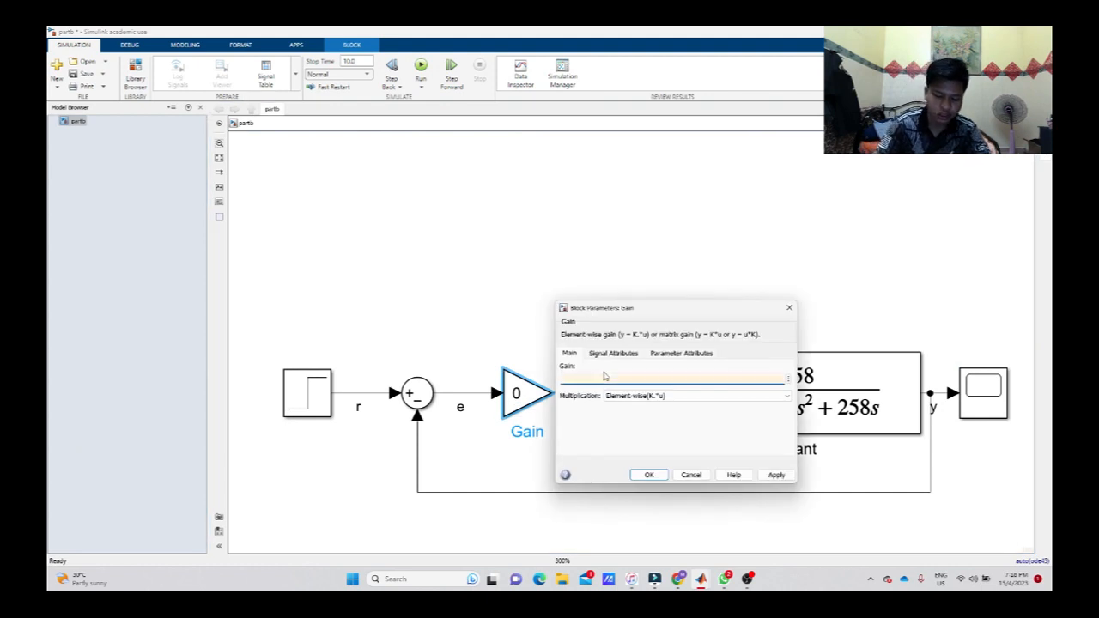
{"action": "key", "text": "Return"}
{"action": "left_click", "coordinate": [525, 260]}
Run the simulation with the gain of 2, examine the step response in the Scope, and close the plot
{"action": "left_click", "coordinate": [421, 67]}
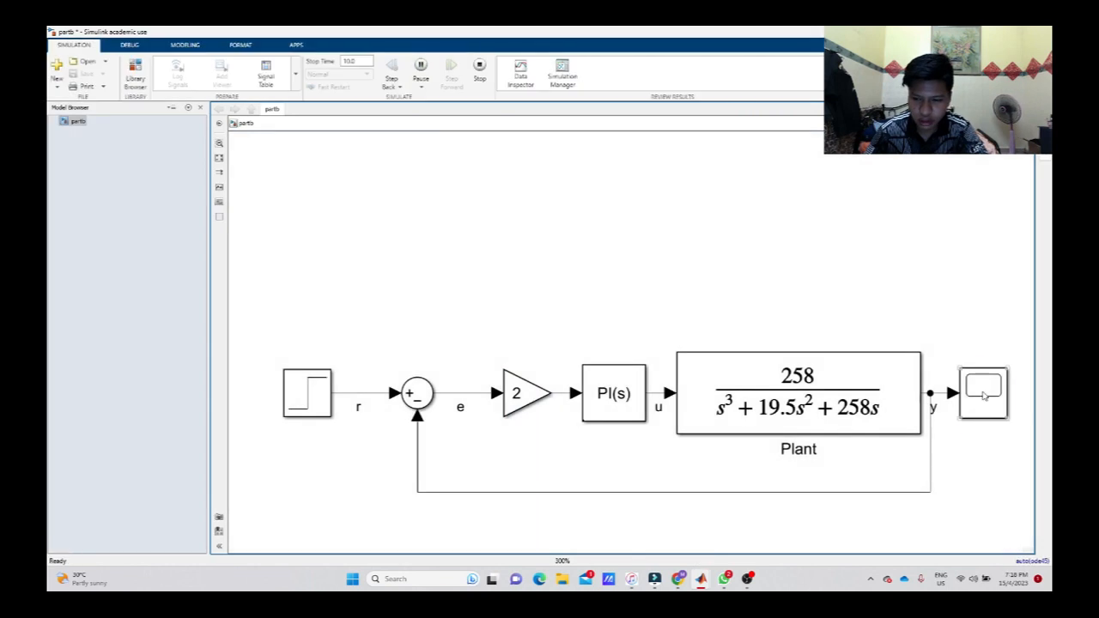
{"action": "double_click", "coordinate": [983, 393]}
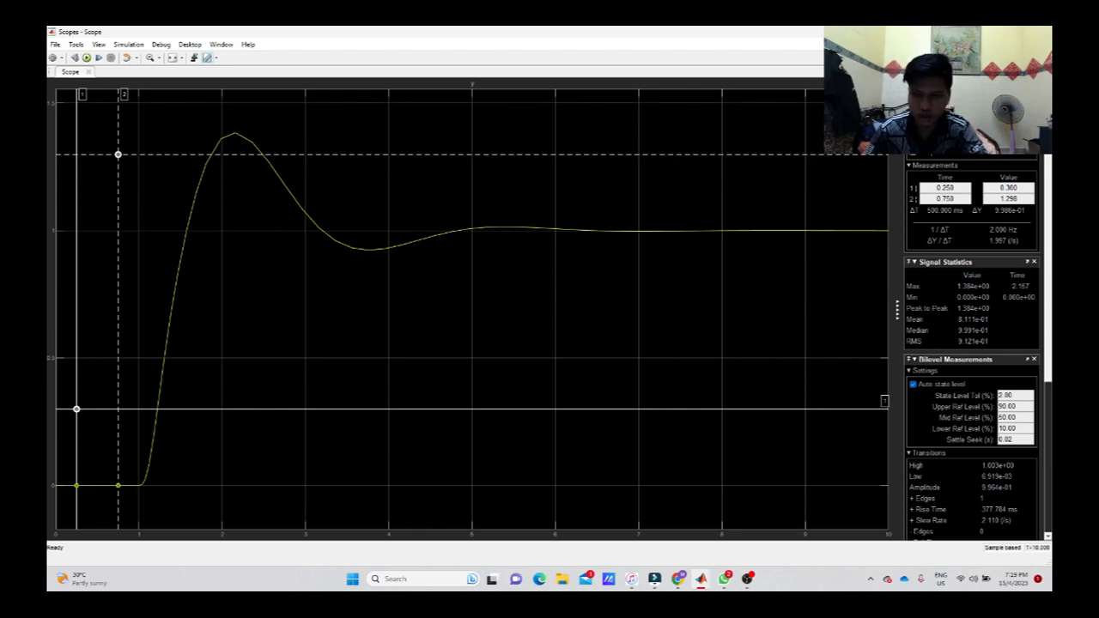
{"action": "left_click", "coordinate": [1040, 32]}
Set the value of the Gain block ahead of the PI controller to 19
{"action": "double_click", "coordinate": [533, 393]}
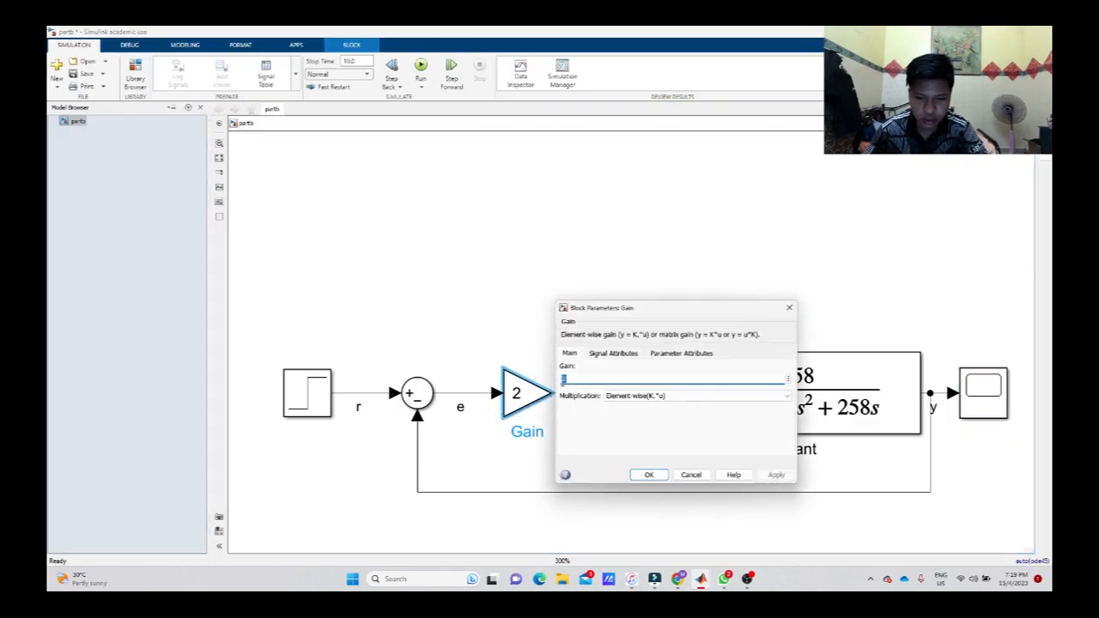
{"action": "key", "text": "BackSpace"}
{"action": "type", "text": "19"}
{"action": "key", "text": "Return"}
{"action": "left_click", "coordinate": [458, 169]}
Run the simulation with the gain of 19, examine the output response in the Scope, and close the plot
{"action": "left_click", "coordinate": [428, 72]}
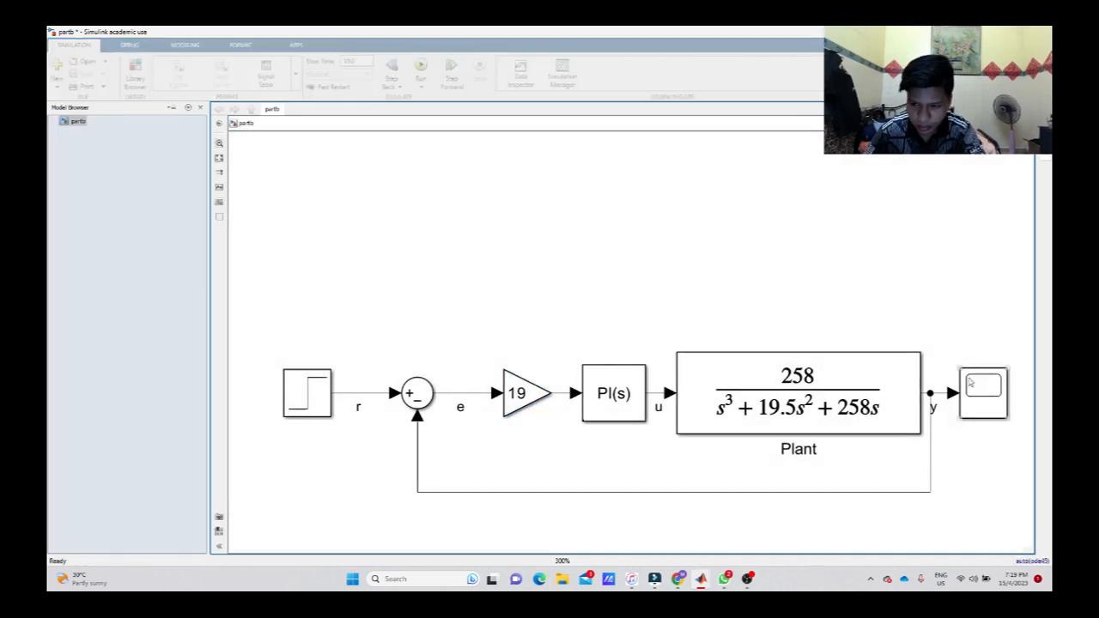
{"action": "left_click", "coordinate": [973, 393]}
{"action": "double_click", "coordinate": [972, 392]}
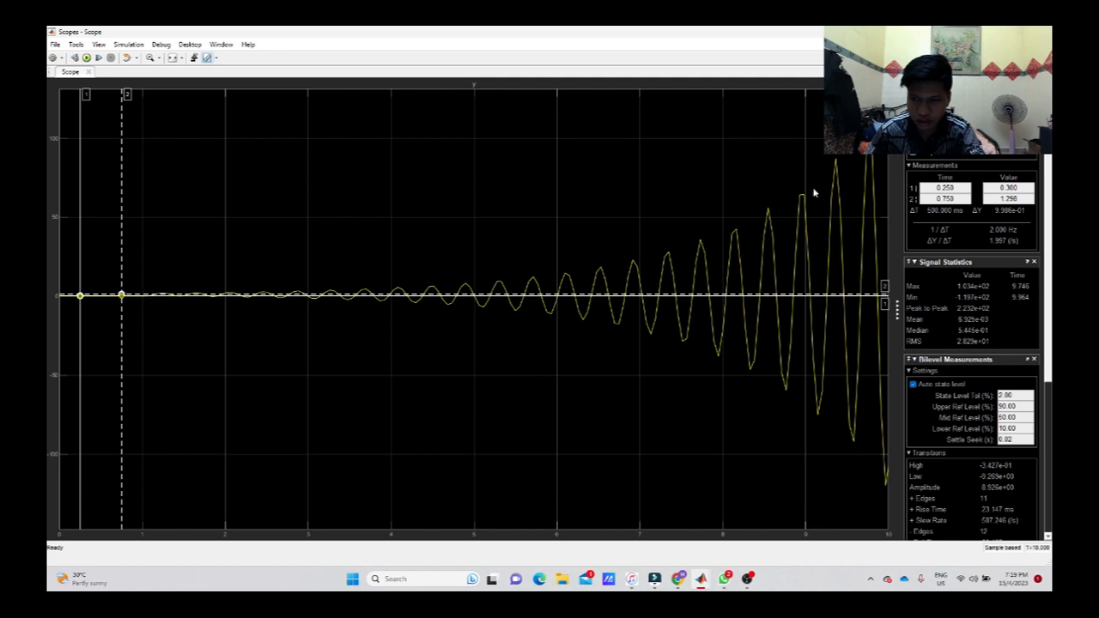
{"action": "left_click", "coordinate": [1039, 32]}
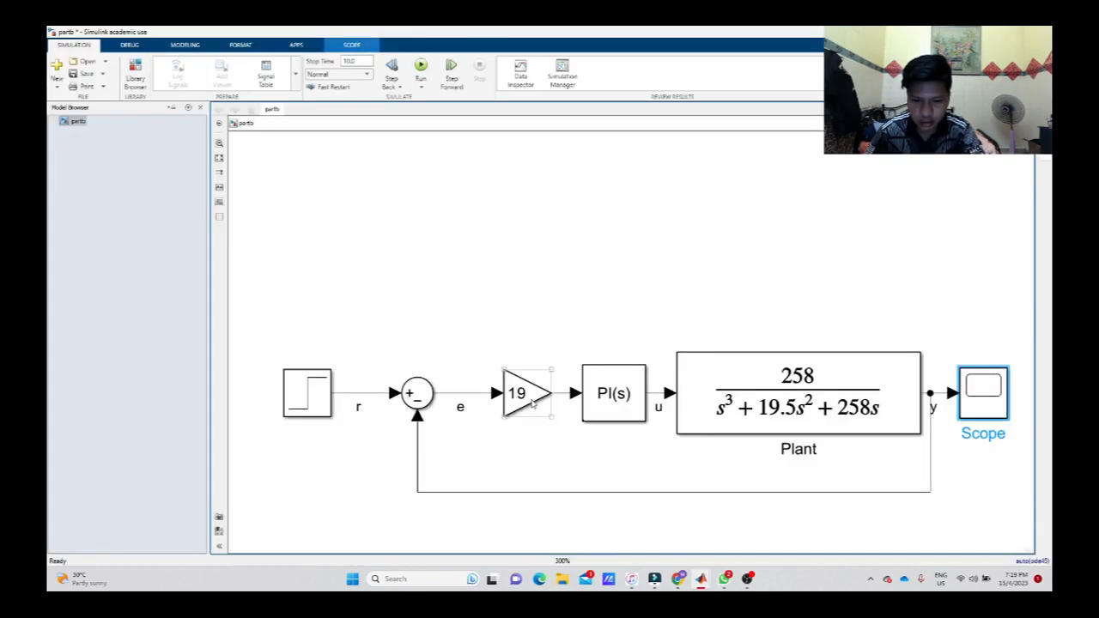
{"action": "left_click", "coordinate": [517, 395]}
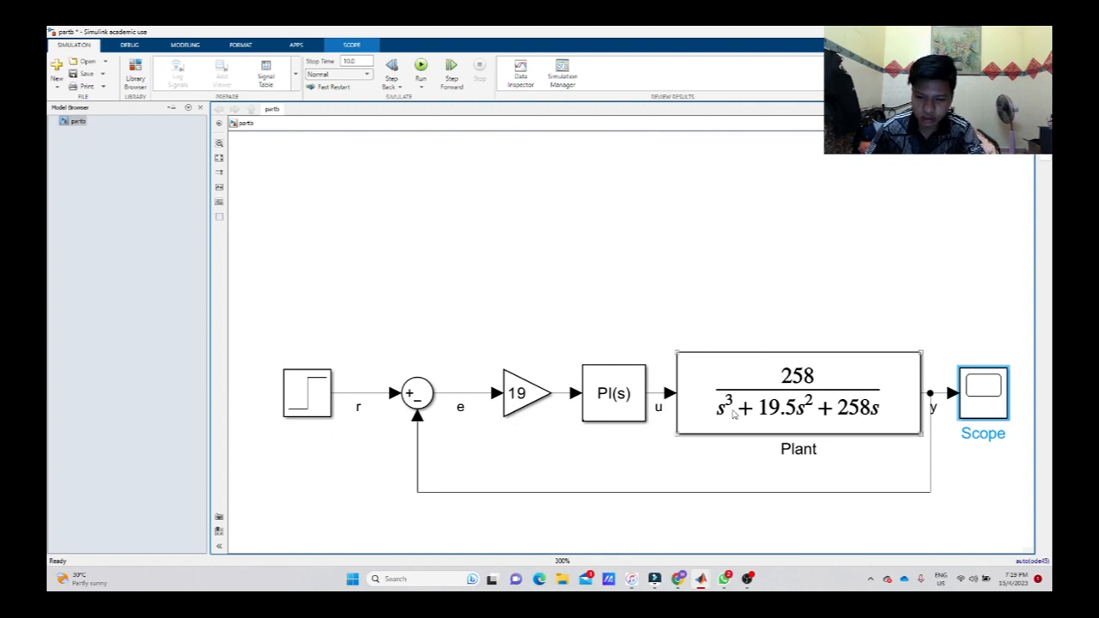
{"action": "left_click", "coordinate": [676, 320]}
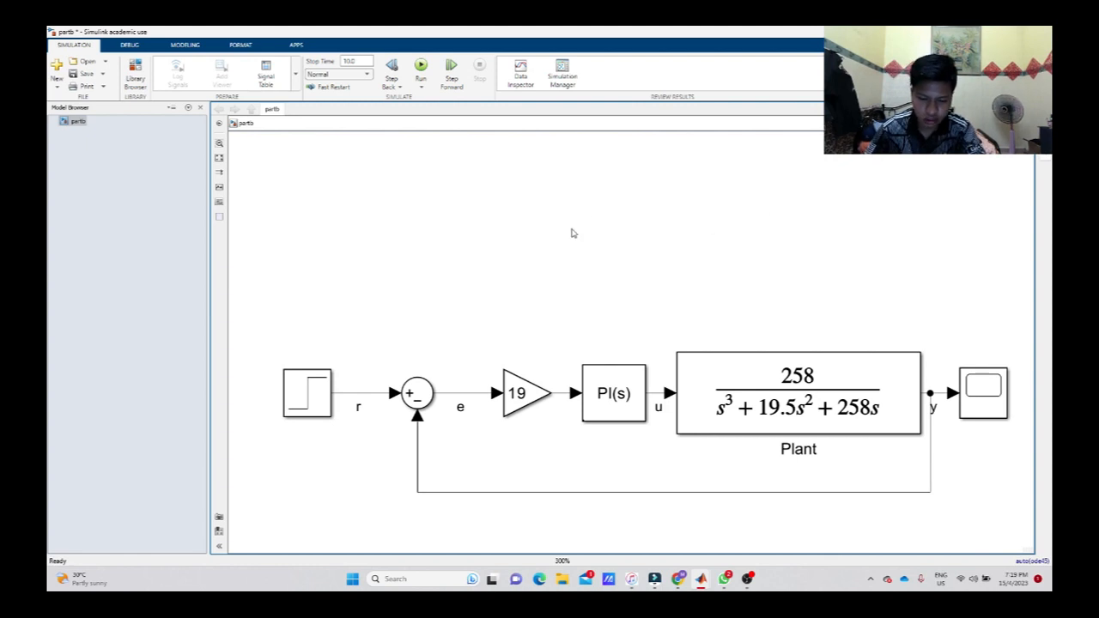
{"action": "double_click", "coordinate": [528, 394]}
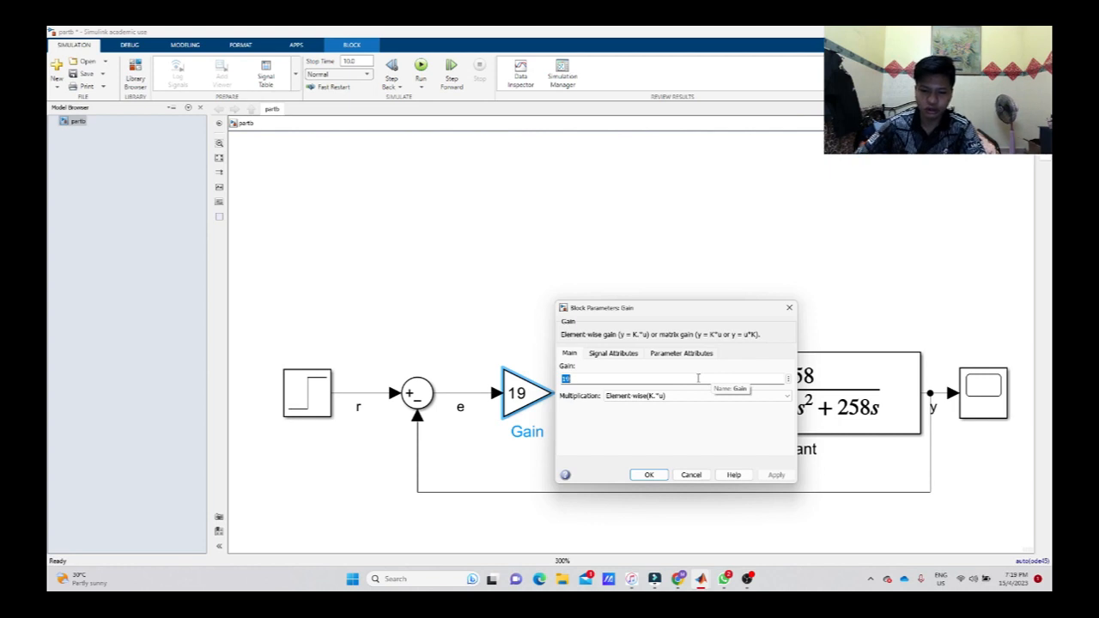
{"action": "left_click", "coordinate": [786, 310]}
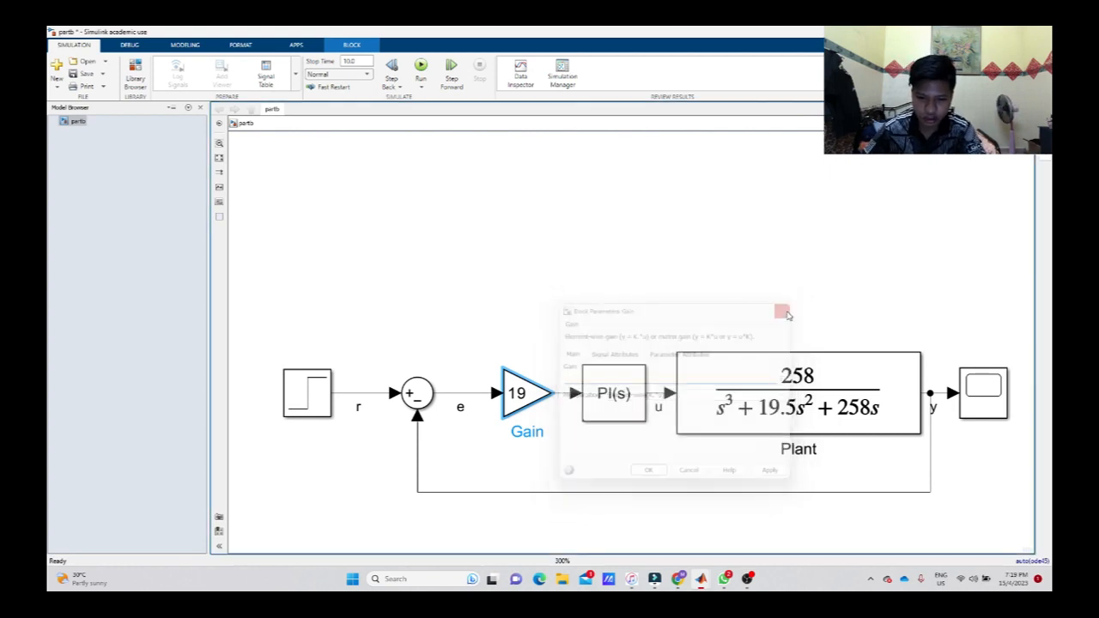
{"action": "left_click", "coordinate": [777, 312]}
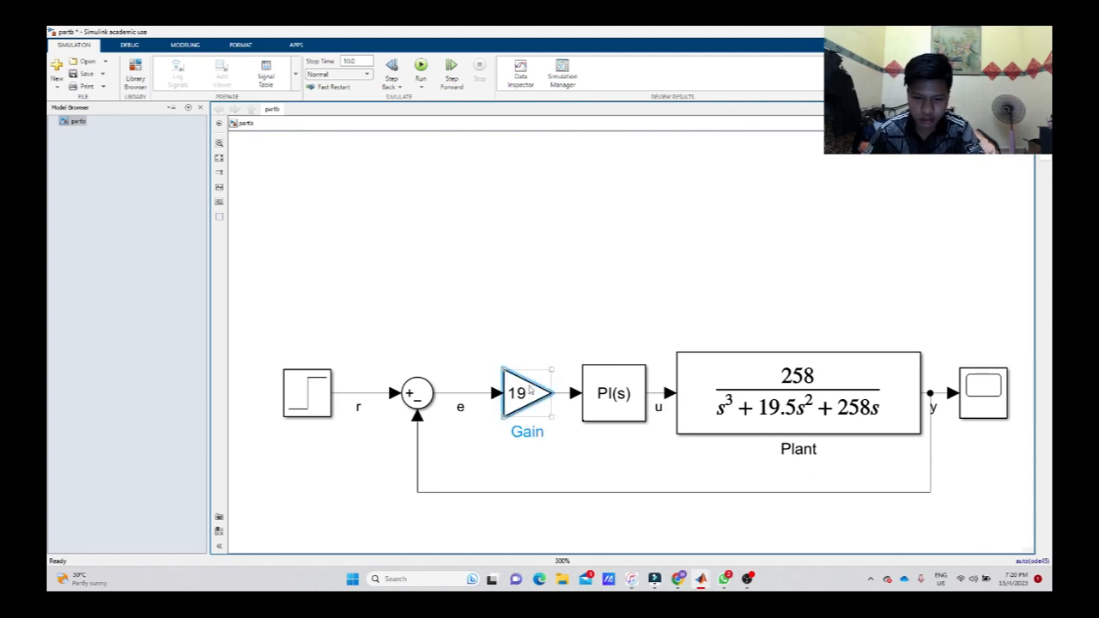
{"action": "double_click", "coordinate": [523, 393]}
{"action": "left_click", "coordinate": [788, 308]}
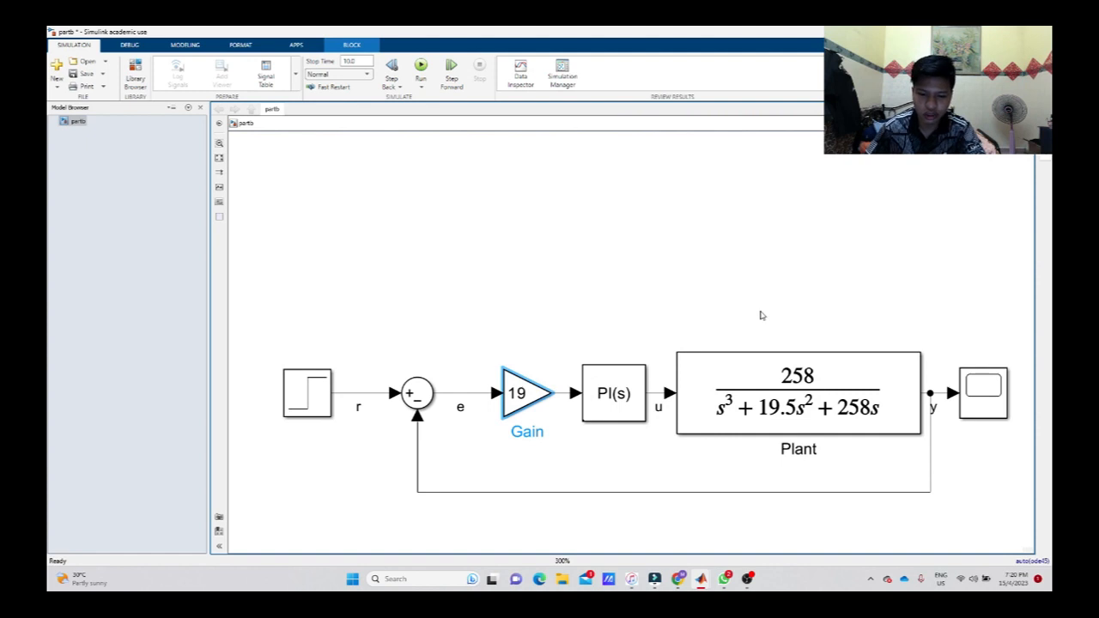
{"action": "scroll", "coordinate": [824, 314], "scroll_direction": "down", "scroll_amount": 3}
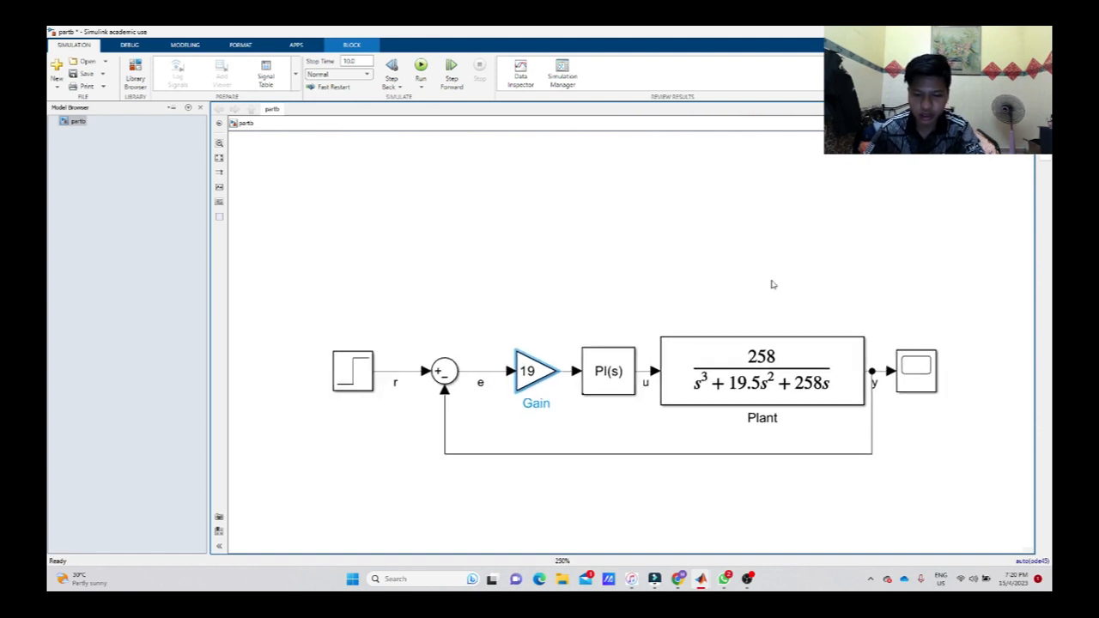
{"action": "scroll", "coordinate": [795, 278], "scroll_direction": "up", "scroll_amount": 2}
{"action": "scroll", "coordinate": [795, 278], "scroll_direction": "down", "scroll_amount": 2}
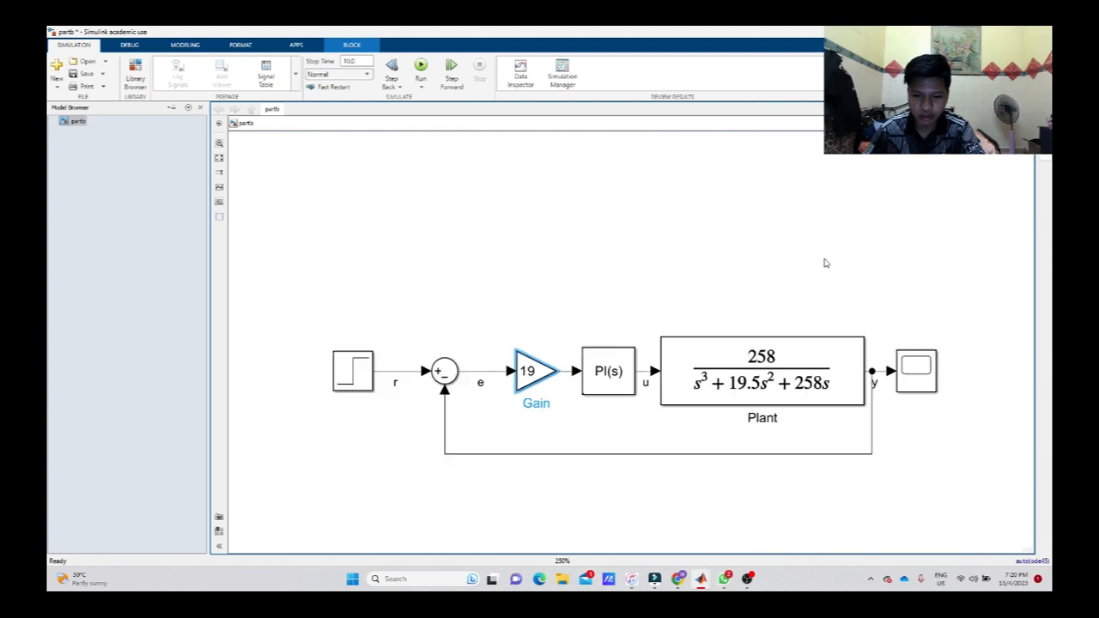
{"action": "mouse_move", "coordinate": [794, 273]}
{"action": "left_mouse_down"}
{"action": "mouse_move", "coordinate": [775, 292]}
{"action": "mouse_move", "coordinate": [796, 282]}
{"action": "left_mouse_up"}
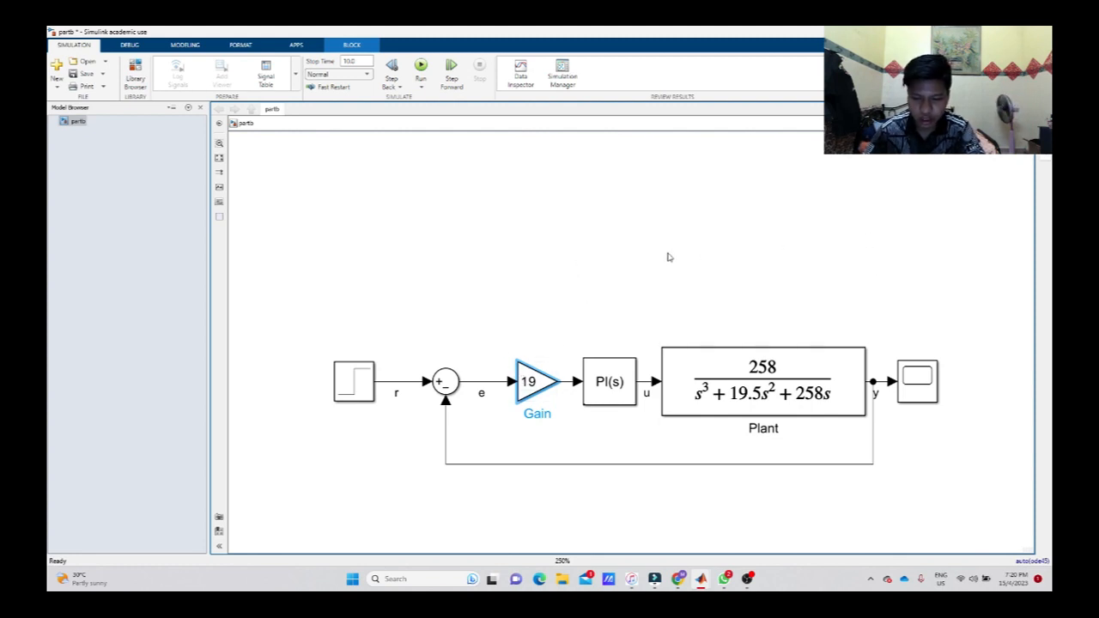
Bring up the parta2 model, switch to the MATLAB Command Window and assign K=0 for the gain block
{"action": "left_click", "coordinate": [579, 252]}
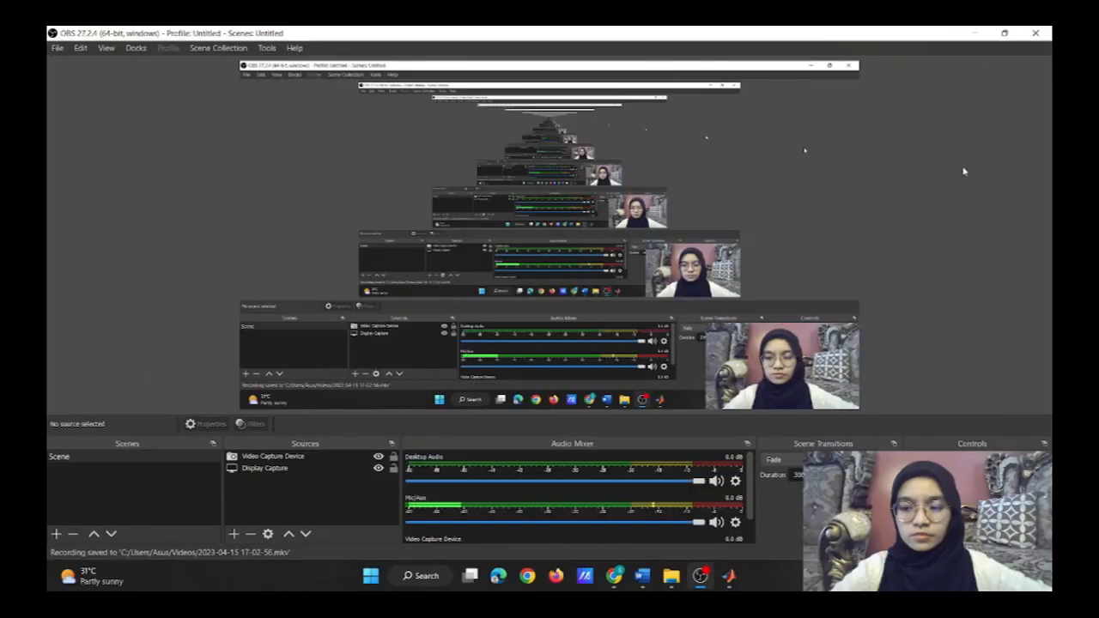
{"action": "left_click", "coordinate": [974, 32]}
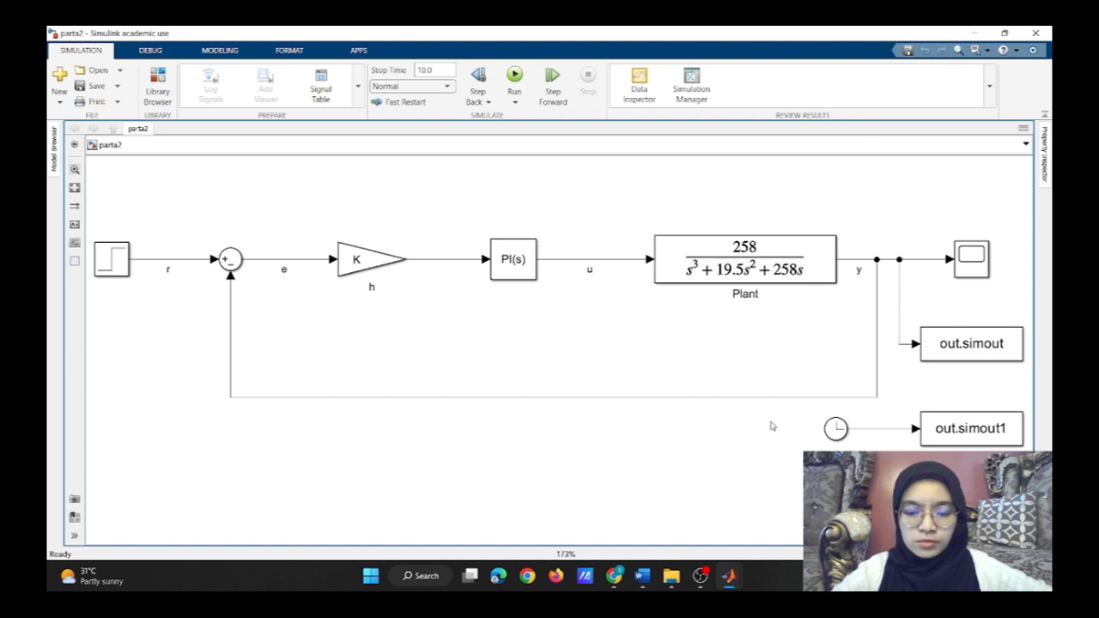
{"action": "mouse_move", "coordinate": [731, 577]}
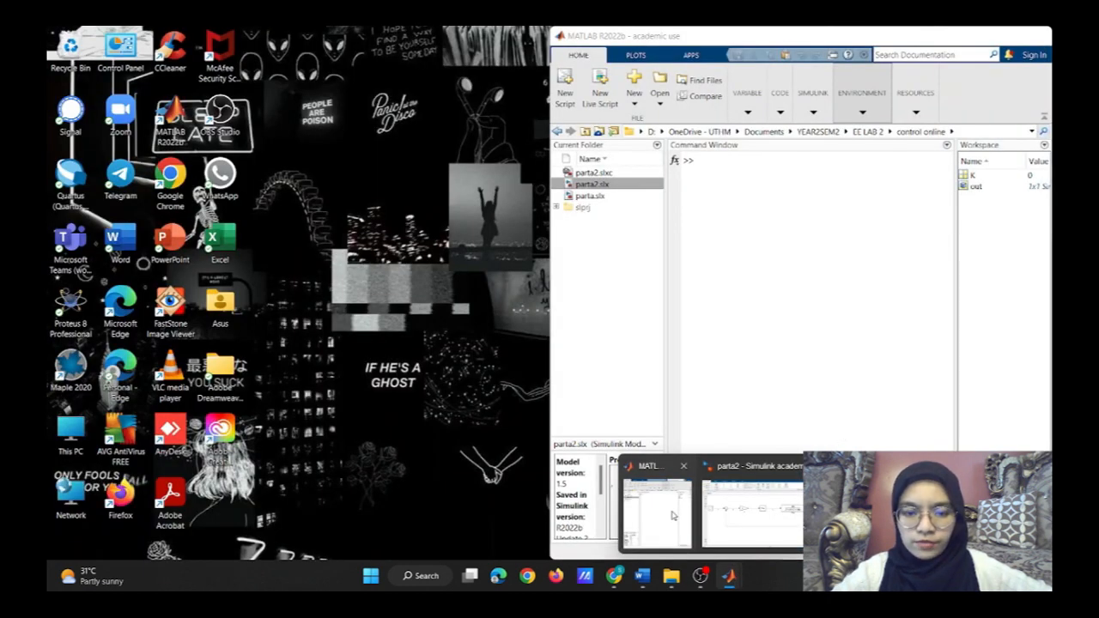
{"action": "left_click", "coordinate": [673, 515]}
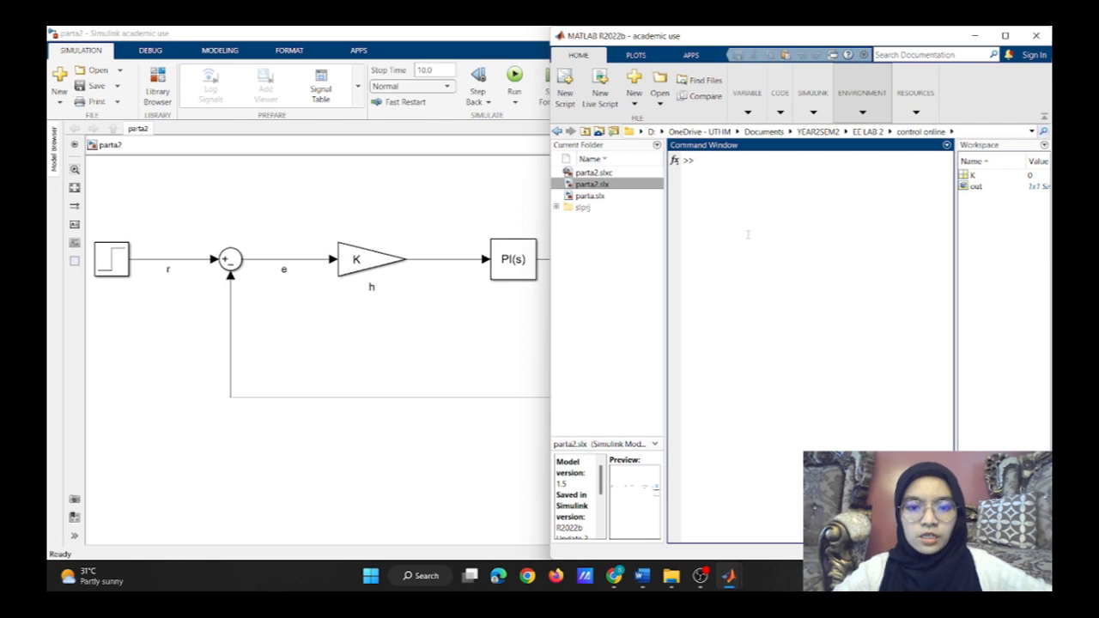
{"action": "type", "text": "K="}
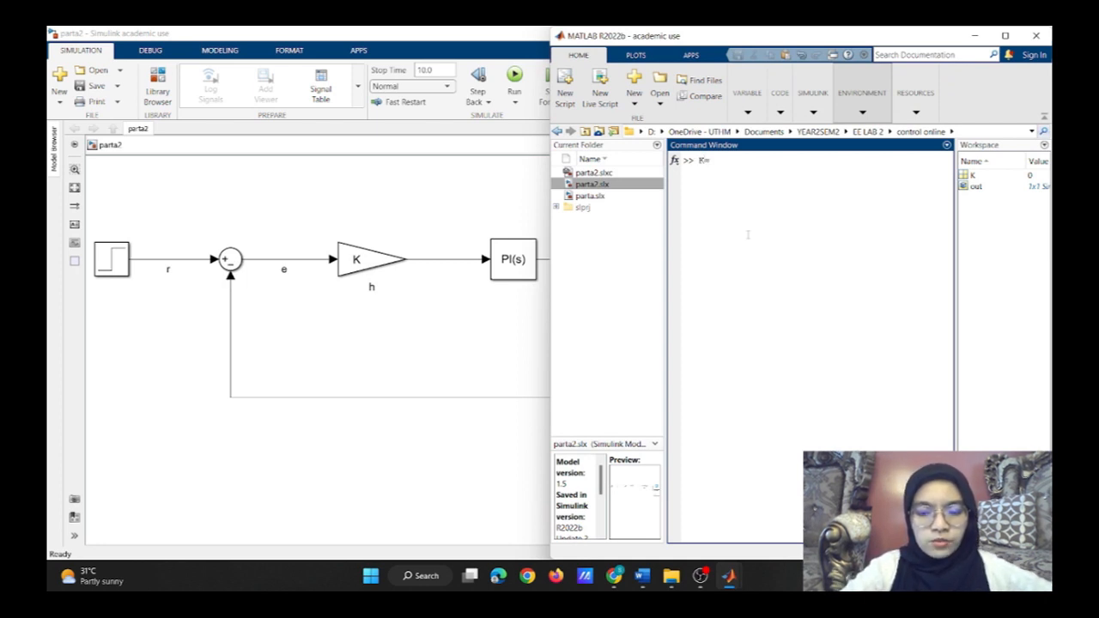
{"action": "type", "text": "0"}
{"action": "key", "text": "Return"}
Run the parta2 simulation with K at 0, examine the output response in the Scope, and close the plot
{"action": "left_click", "coordinate": [516, 201]}
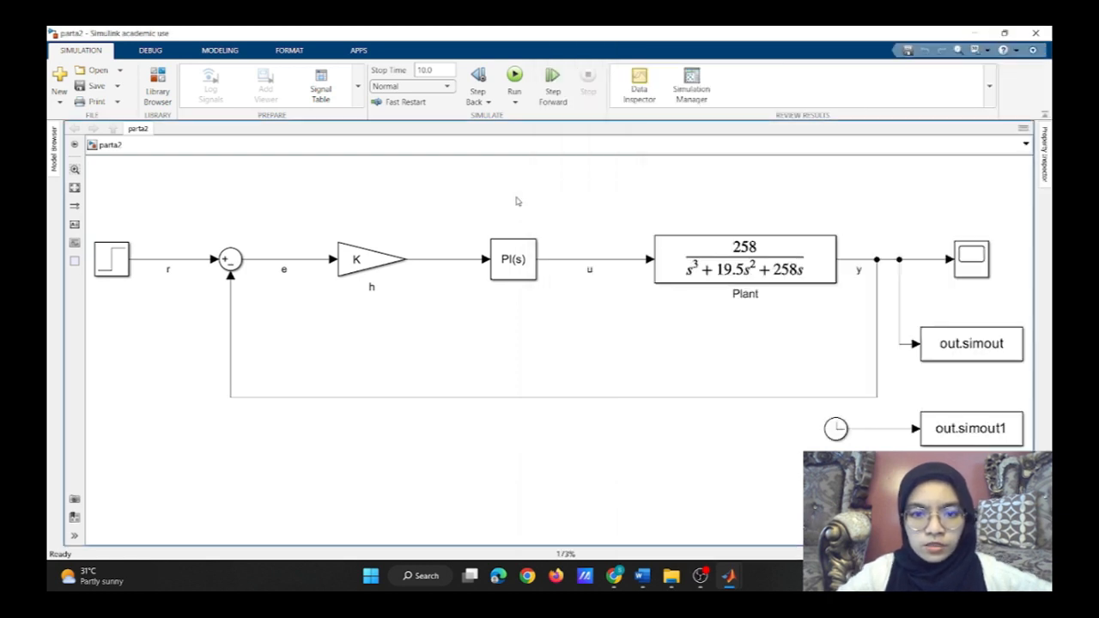
{"action": "left_click", "coordinate": [514, 75]}
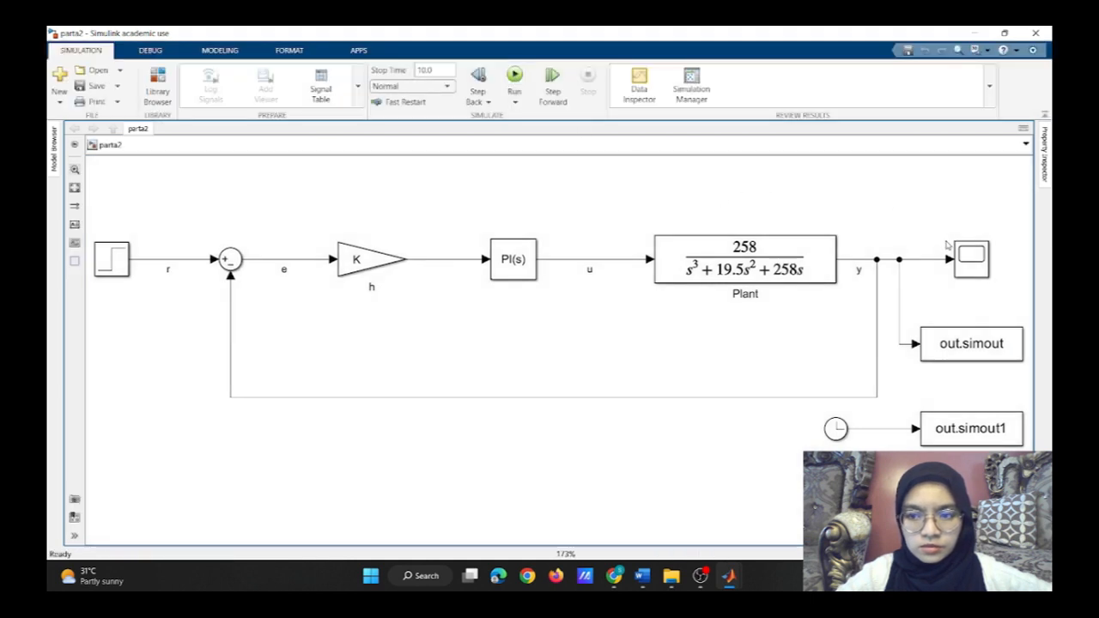
{"action": "double_click", "coordinate": [969, 259]}
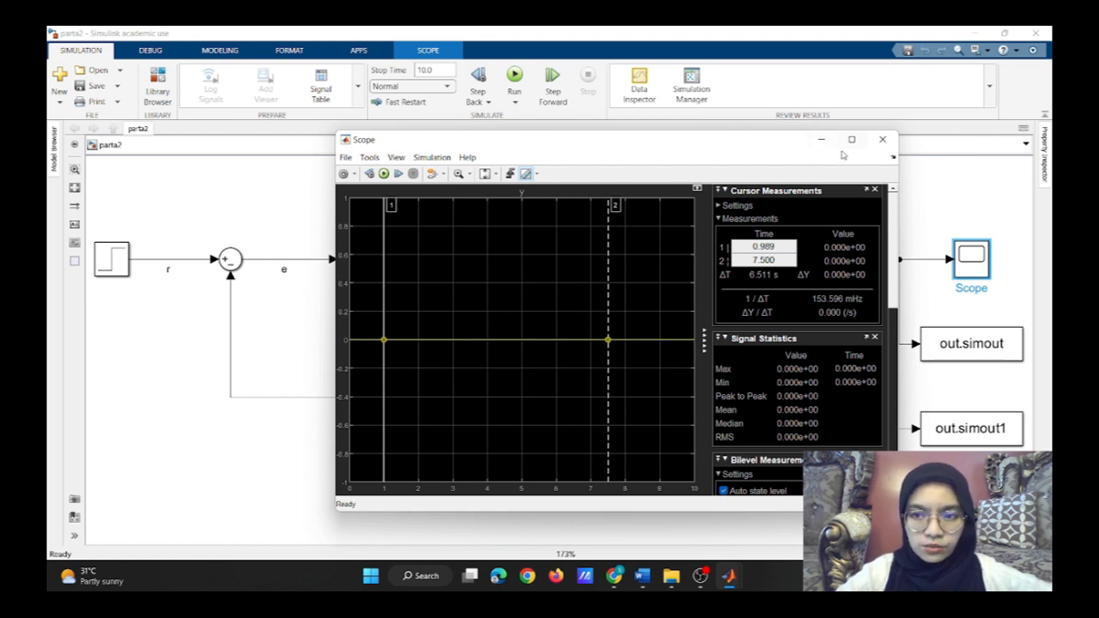
{"action": "left_click", "coordinate": [884, 139]}
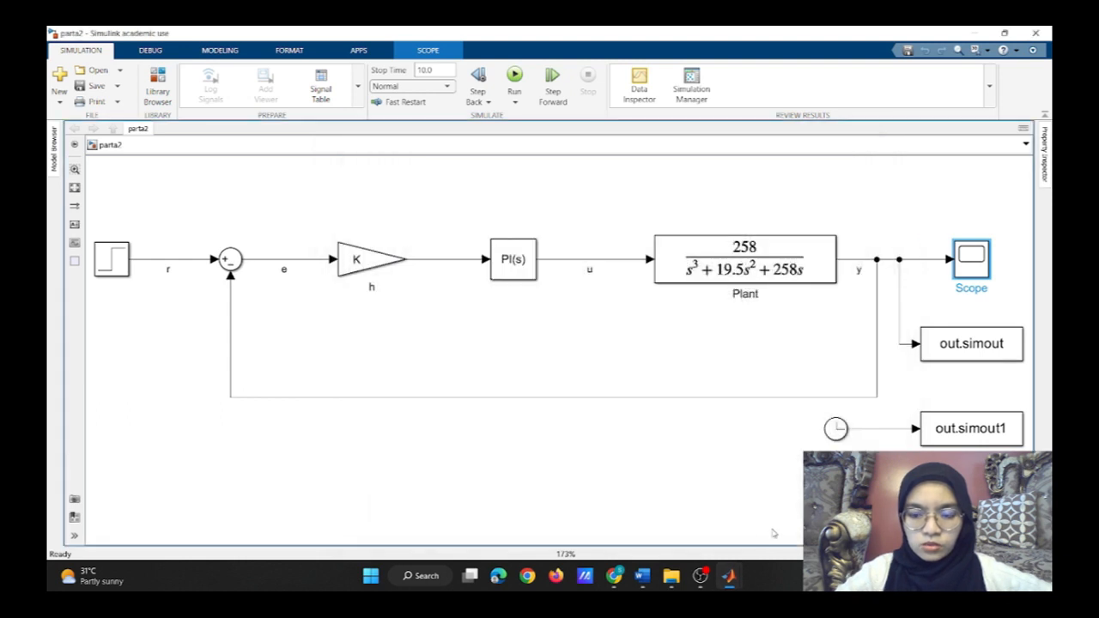
Compute the step-response characteristics for K=0 in the MATLAB Command Window with stepinfo(out.simout.Data,out.simout.Time)
{"action": "mouse_move", "coordinate": [730, 573]}
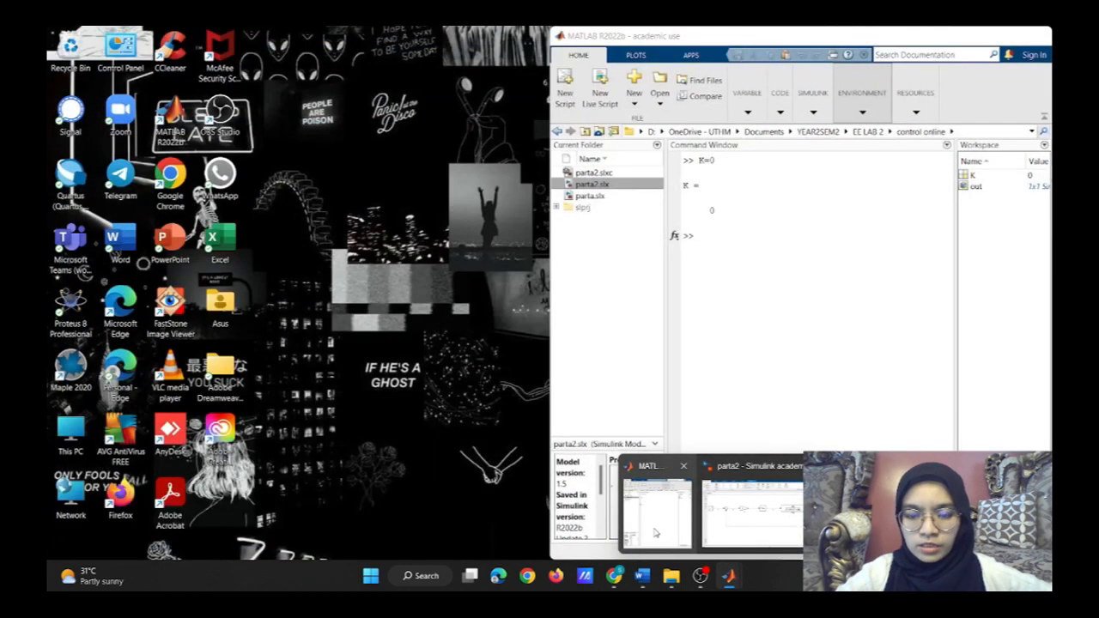
{"action": "left_click", "coordinate": [656, 532]}
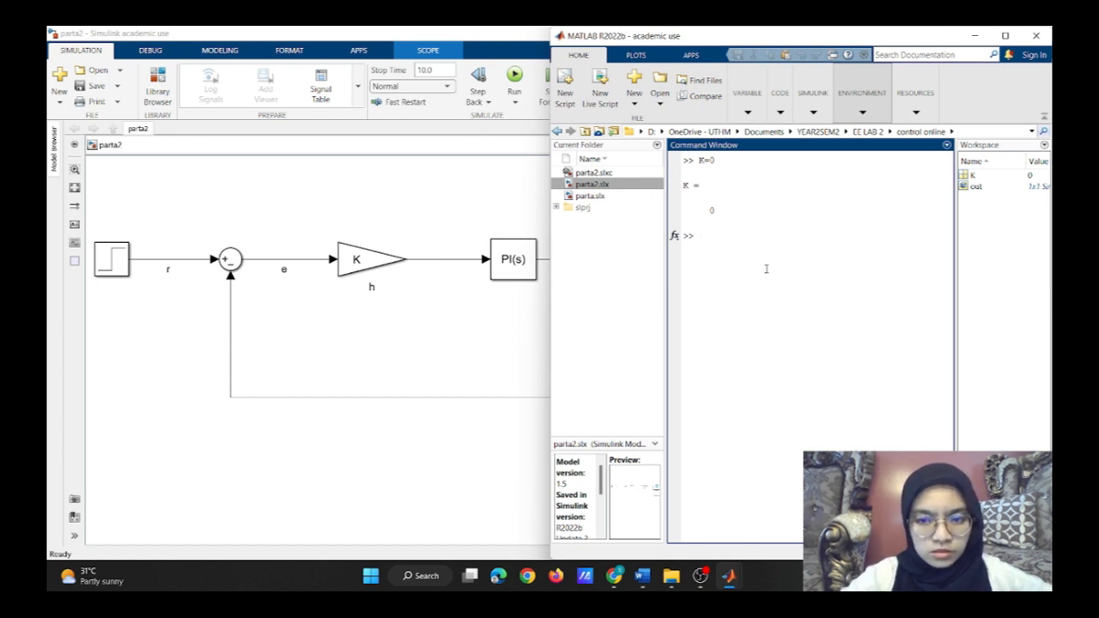
{"action": "type", "text": "stepinf"}
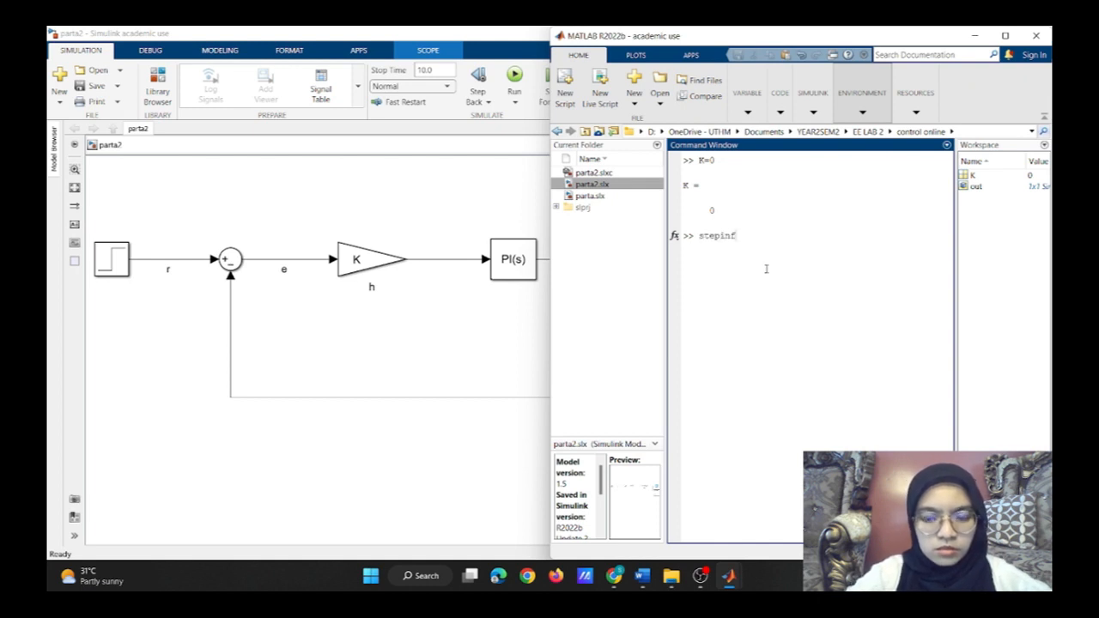
{"action": "type", "text": "o("}
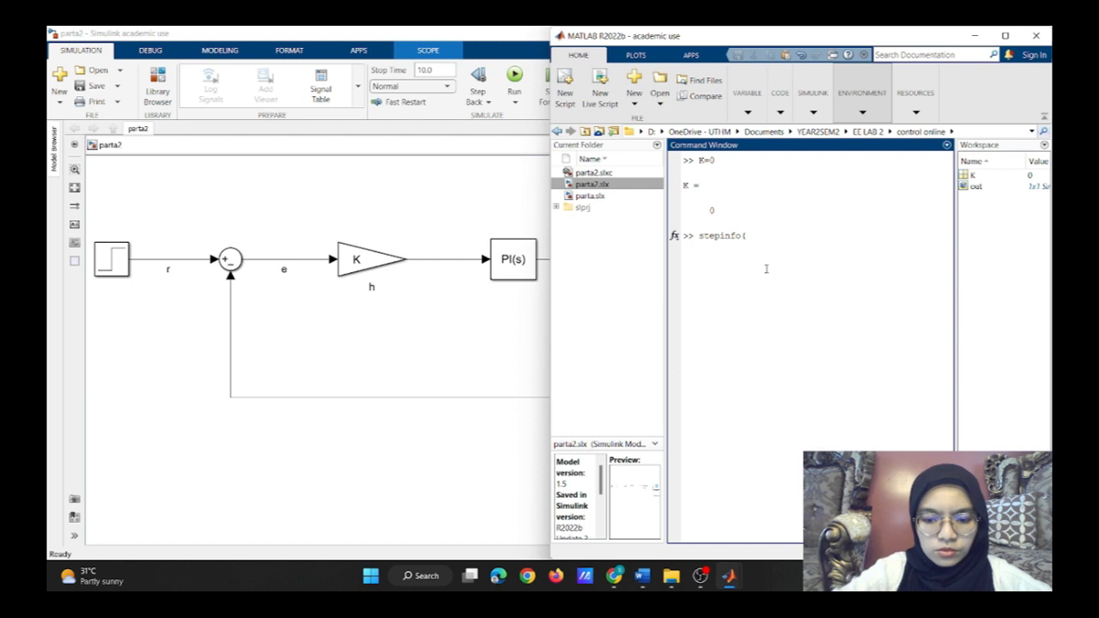
{"action": "type", "text": "0"}
{"action": "type", "text": "ut."}
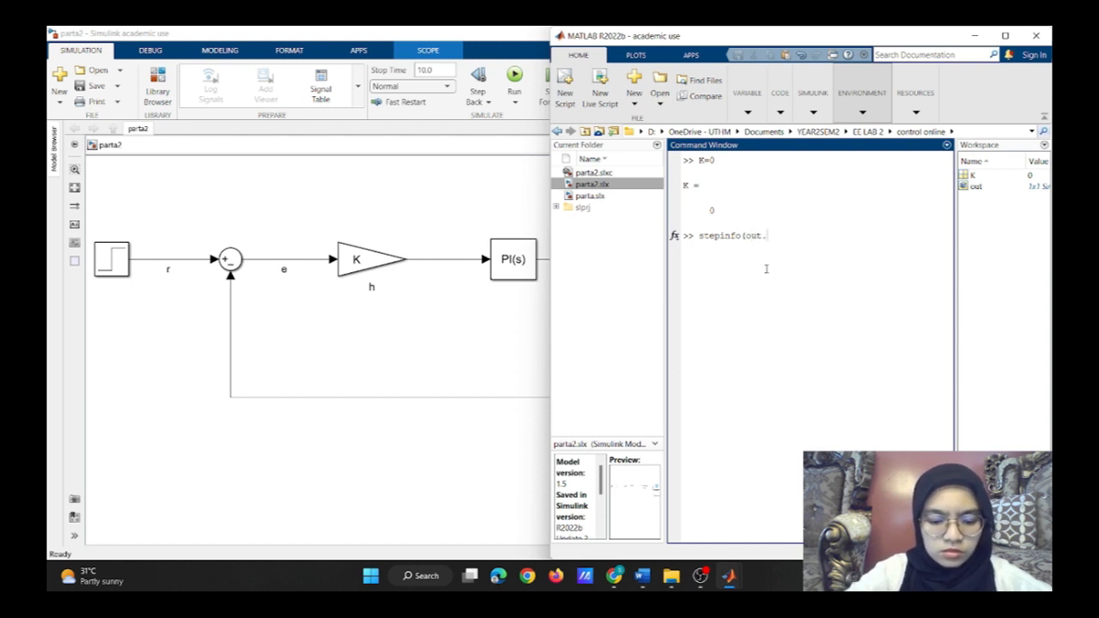
{"action": "type", "text": "simout"}
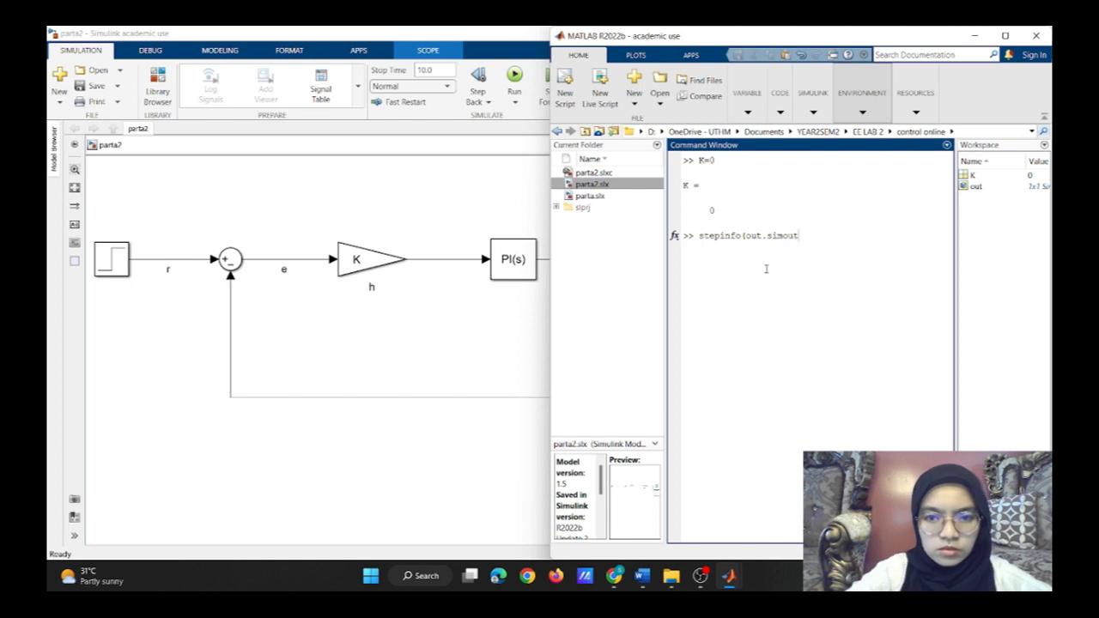
{"action": "type", "text": ".Data"}
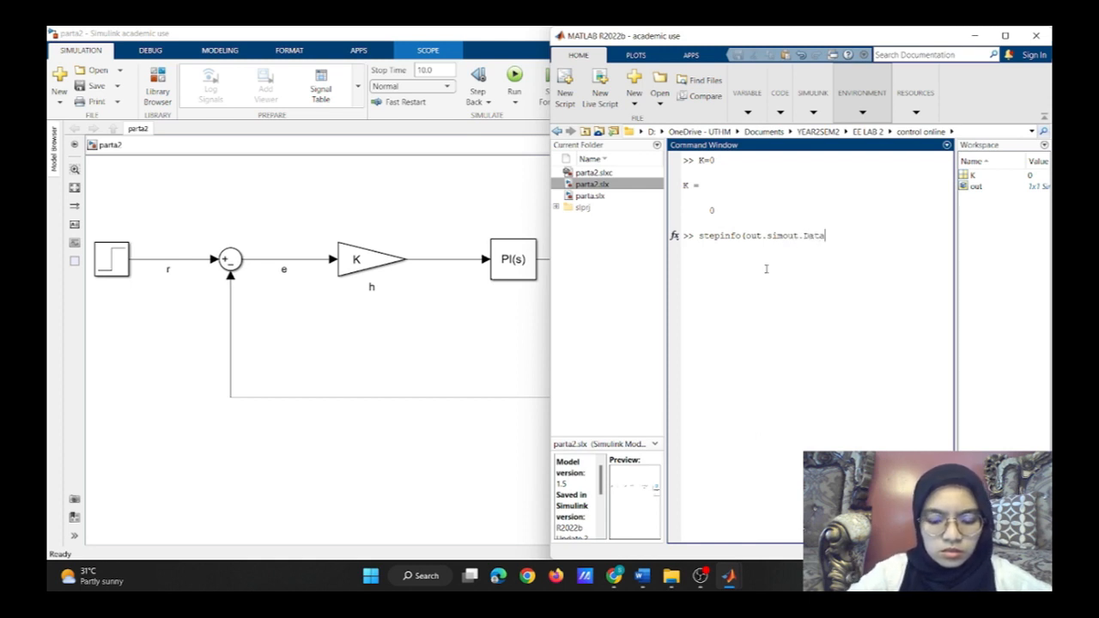
{"action": "type", "text": ",ou"}
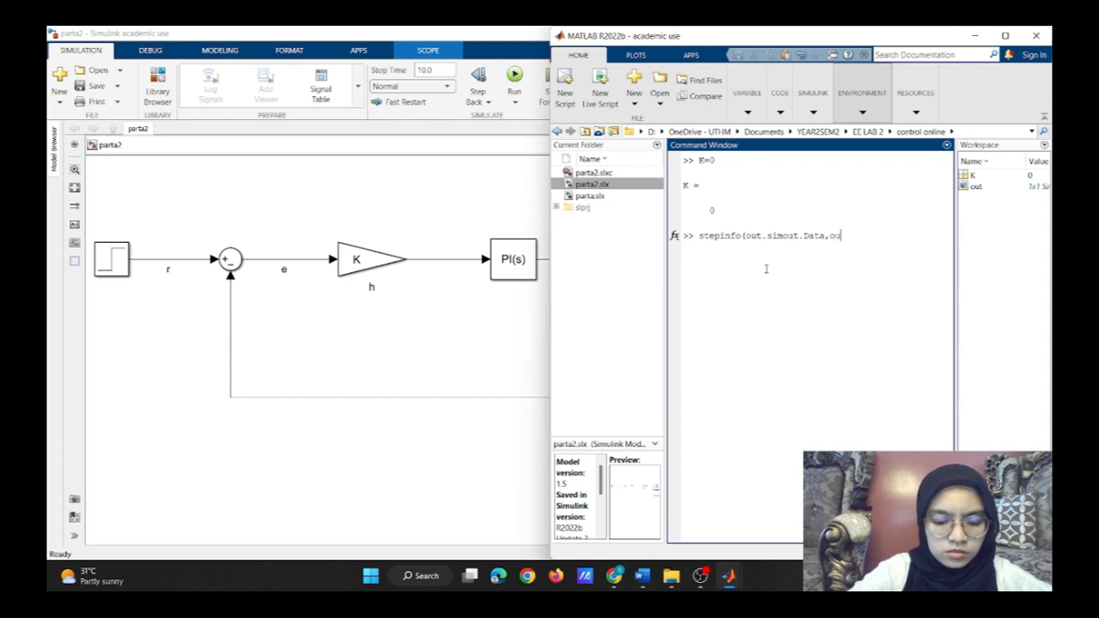
{"action": "type", "text": "t.simout"}
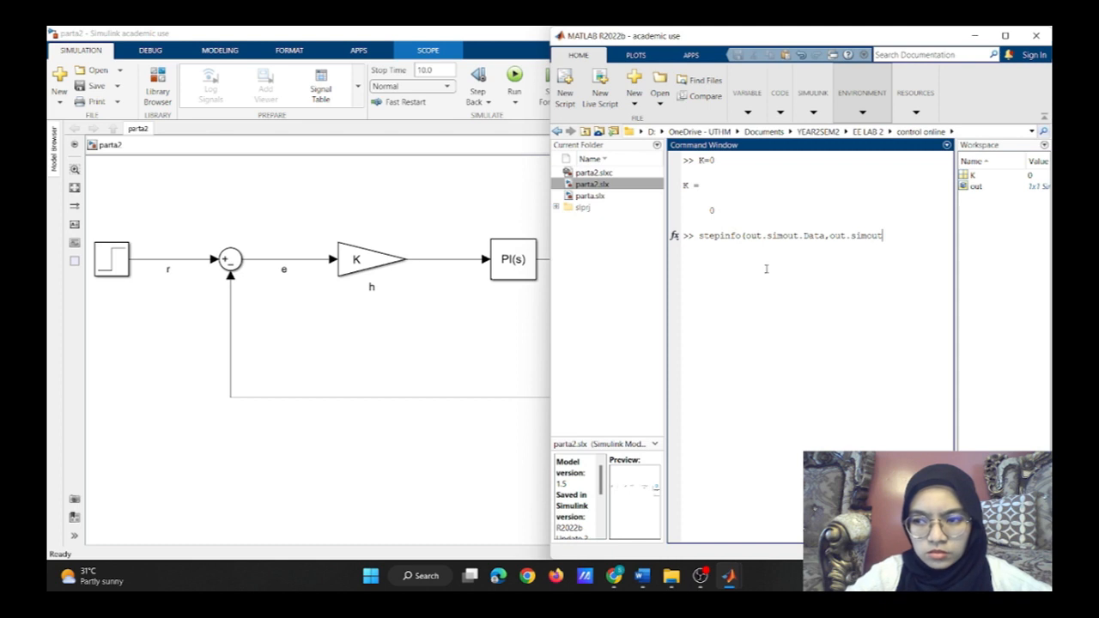
{"action": "type", "text": ".Time"}
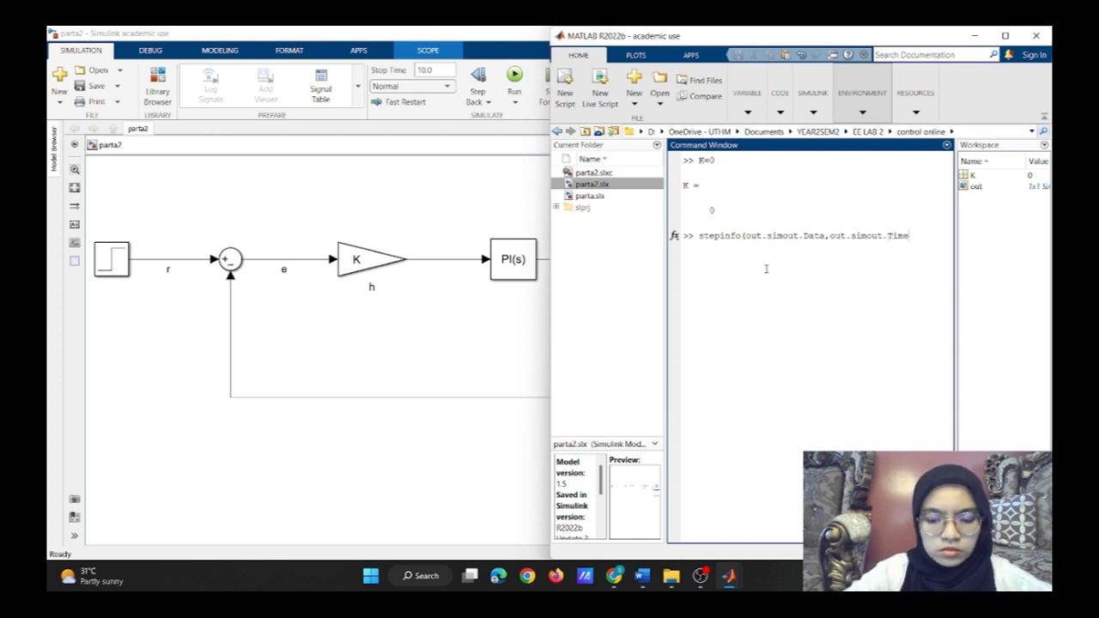
{"action": "type", "text": ")"}
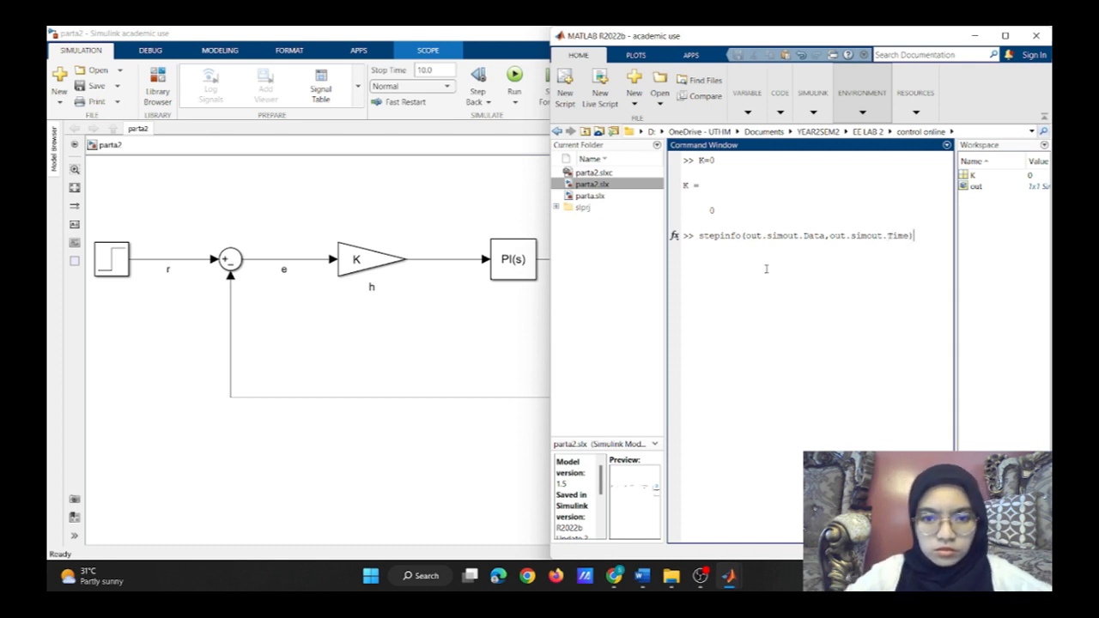
{"action": "key", "text": "Return"}
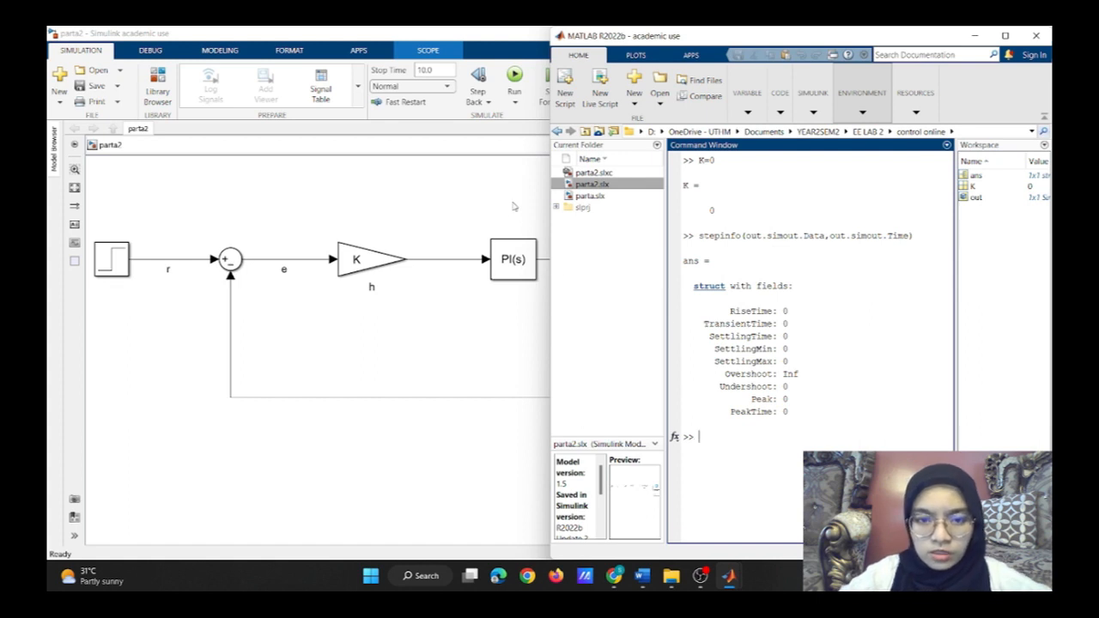
Assign the gain variable K=4.875 in the MATLAB Command Window
{"action": "left_click", "coordinate": [502, 210]}
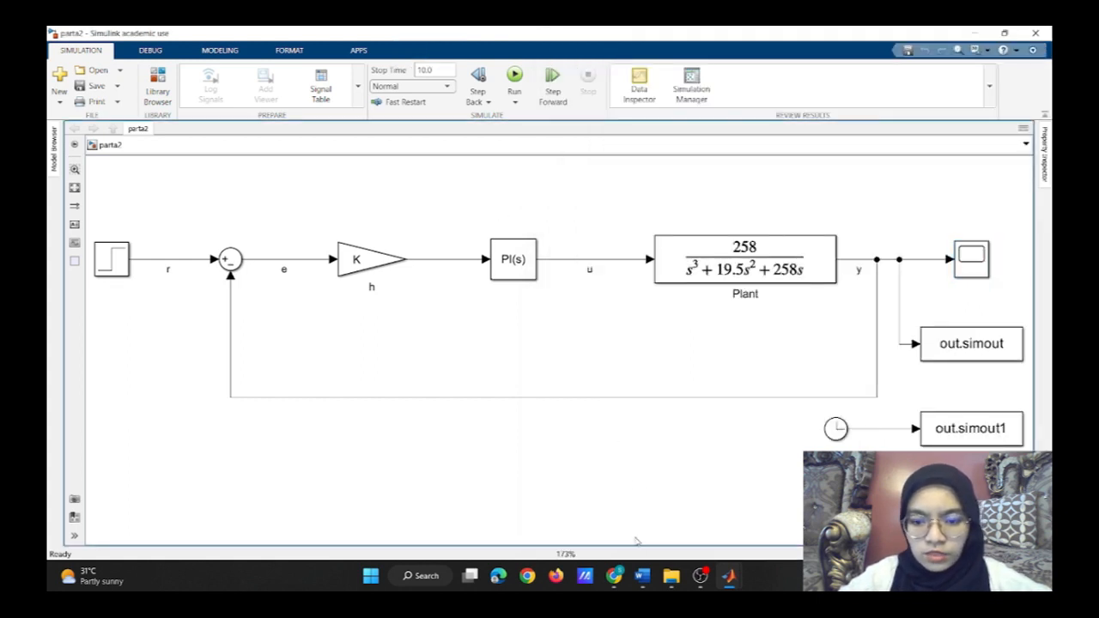
{"action": "mouse_move", "coordinate": [731, 573]}
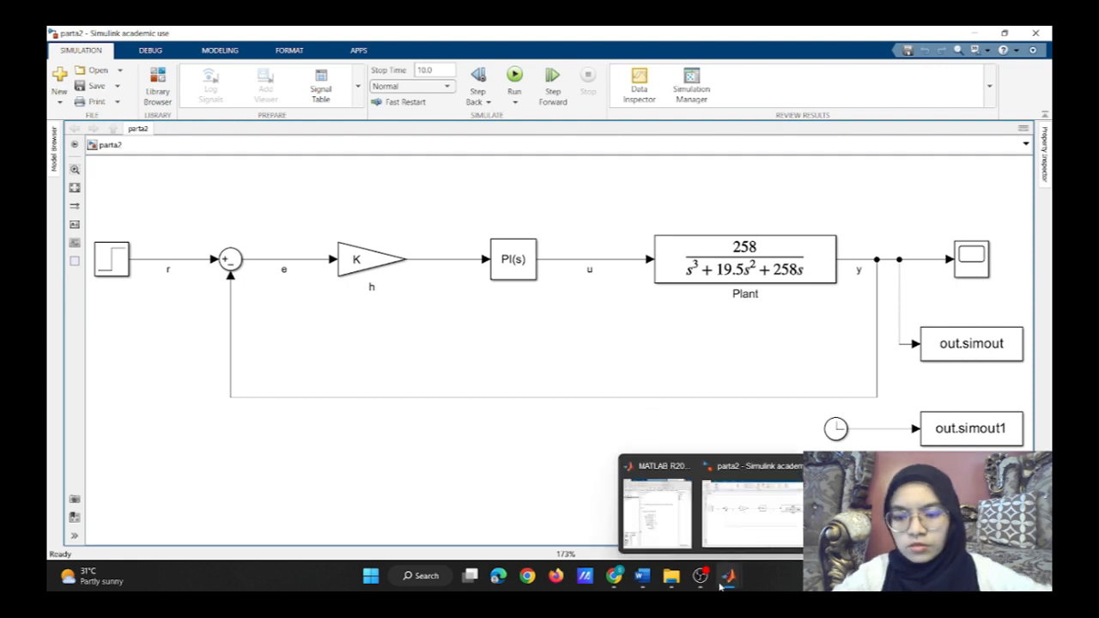
{"action": "left_click", "coordinate": [671, 530]}
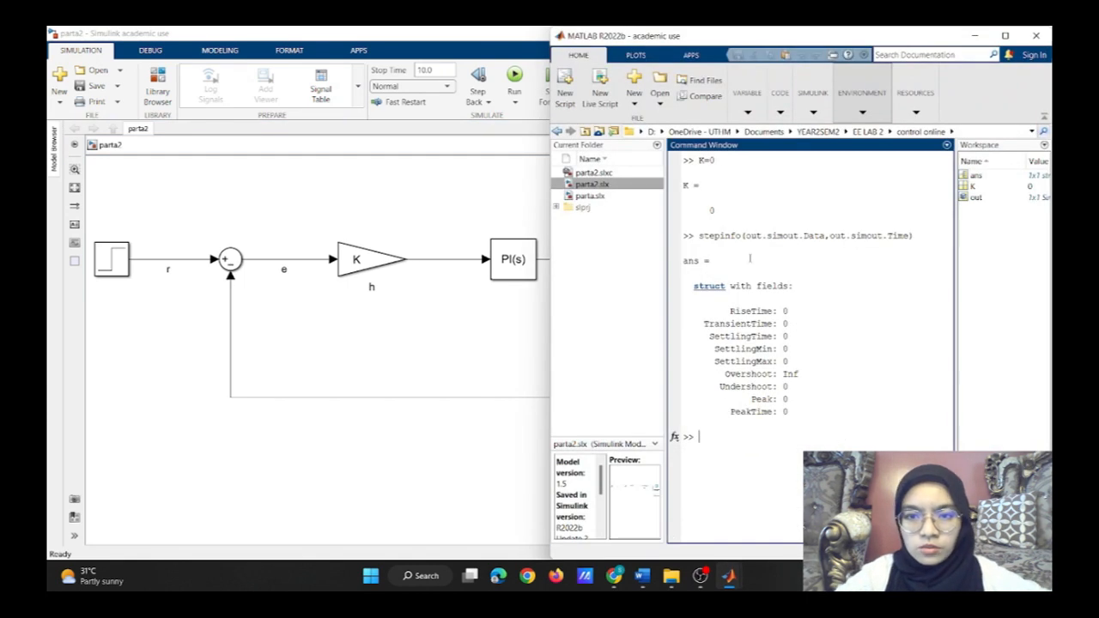
{"action": "type", "text": "K"}
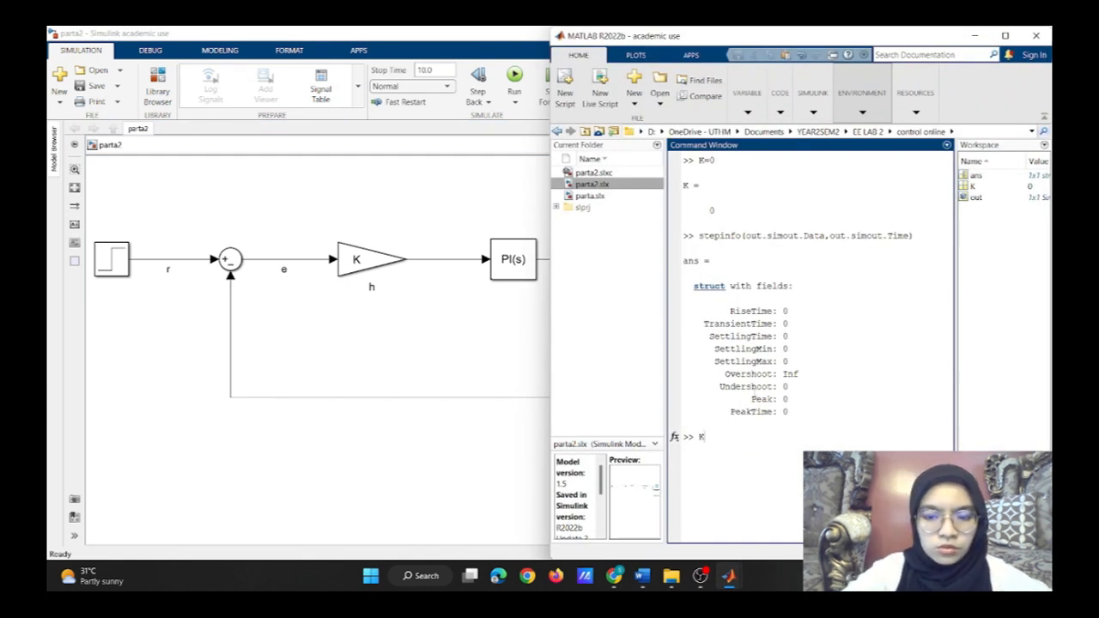
{"action": "type", "text": "="}
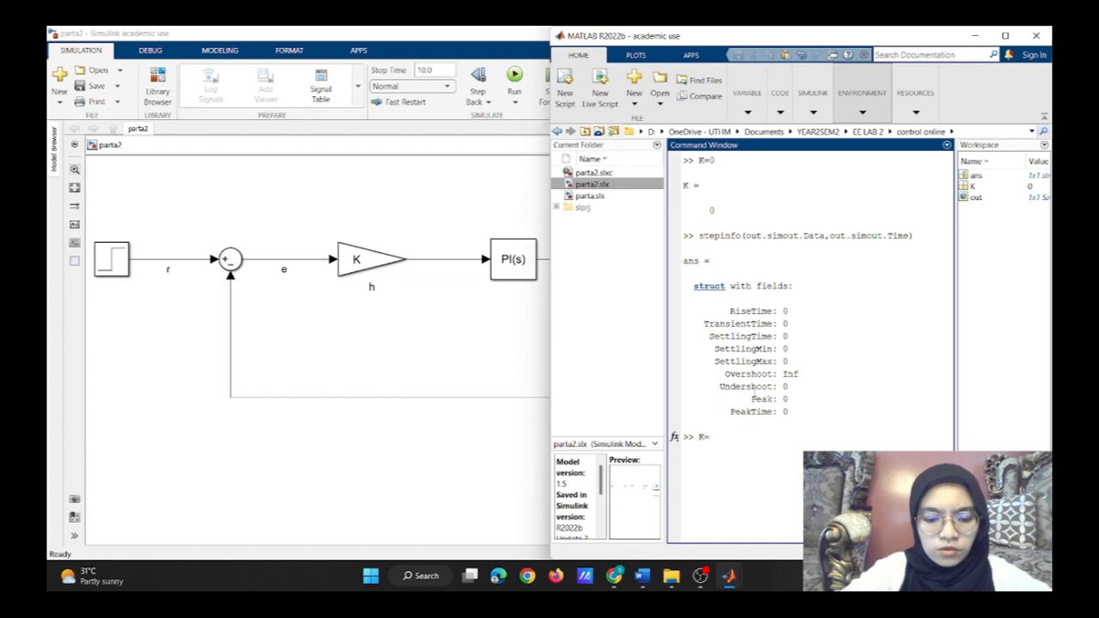
{"action": "type", "text": "4.875"}
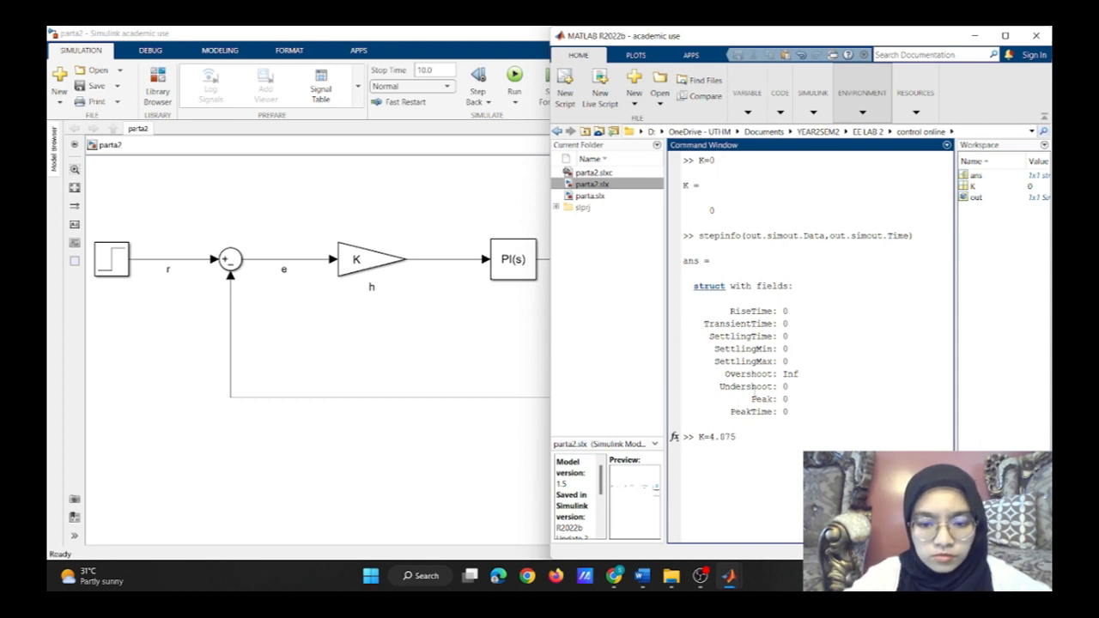
{"action": "key", "text": "Return"}
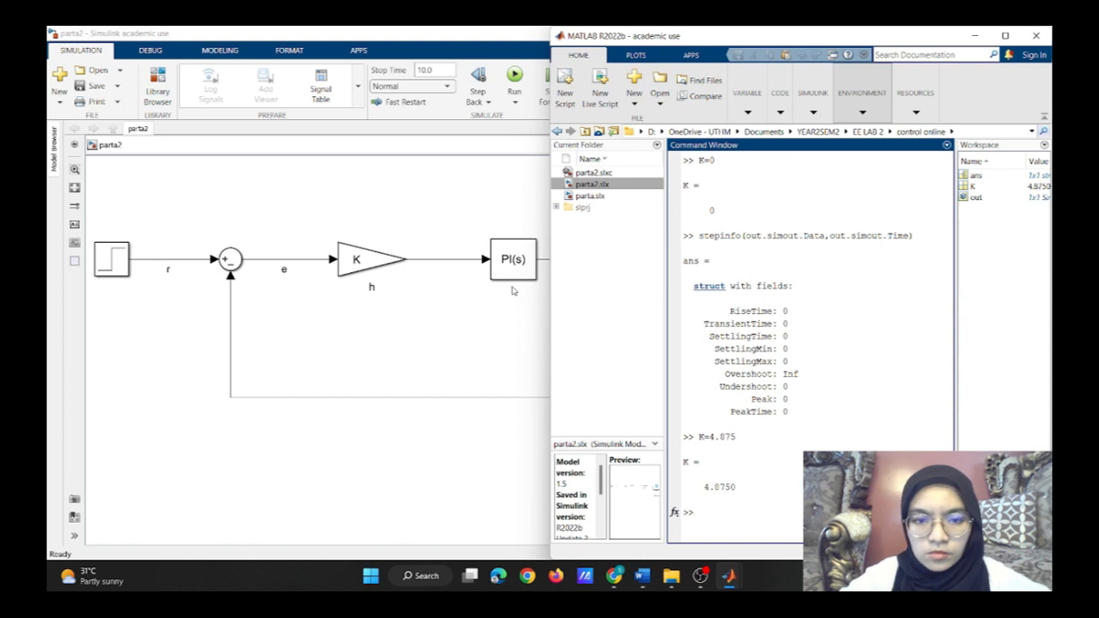
Run the parta2 simulation with K at 4.875, examine the step response in the Scope, and close the plot
{"action": "left_click", "coordinate": [456, 215]}
{"action": "left_click", "coordinate": [515, 75]}
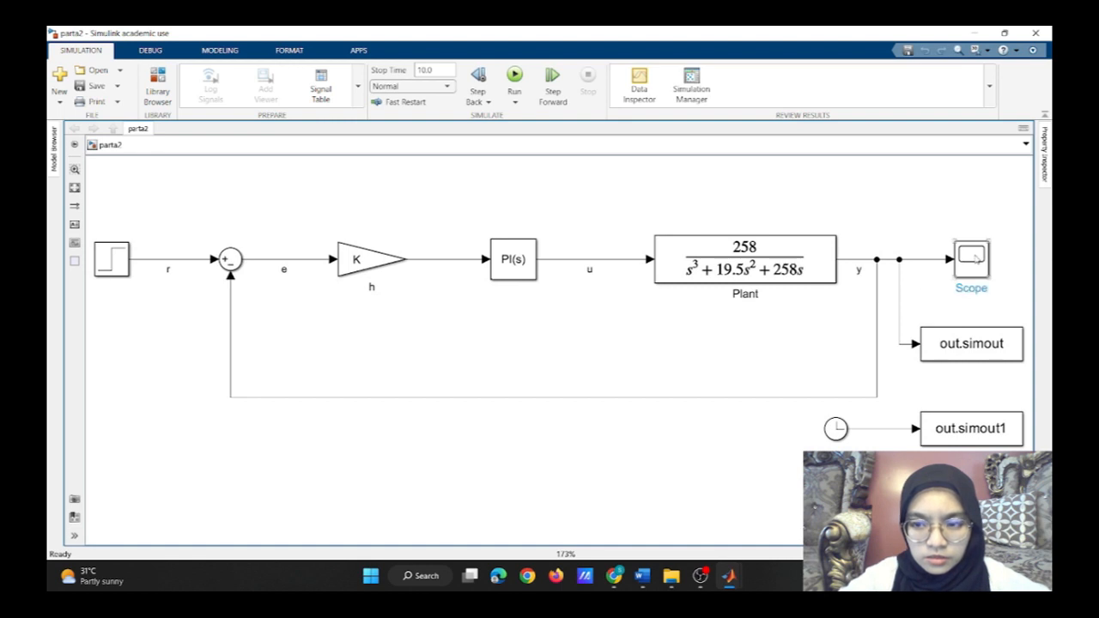
{"action": "double_click", "coordinate": [975, 258]}
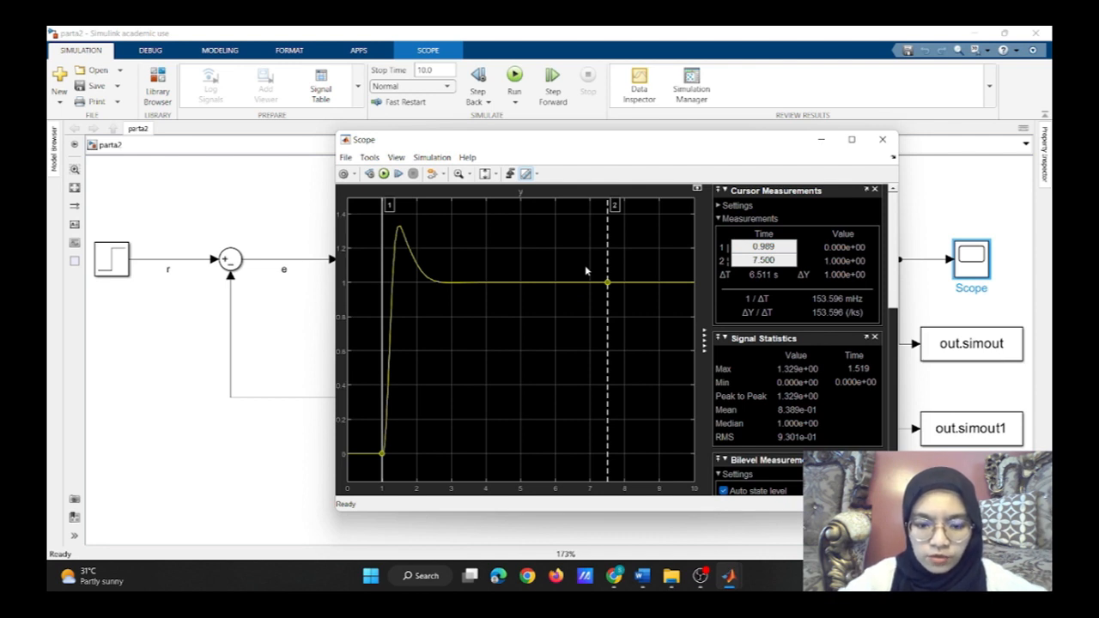
{"action": "left_click", "coordinate": [879, 144]}
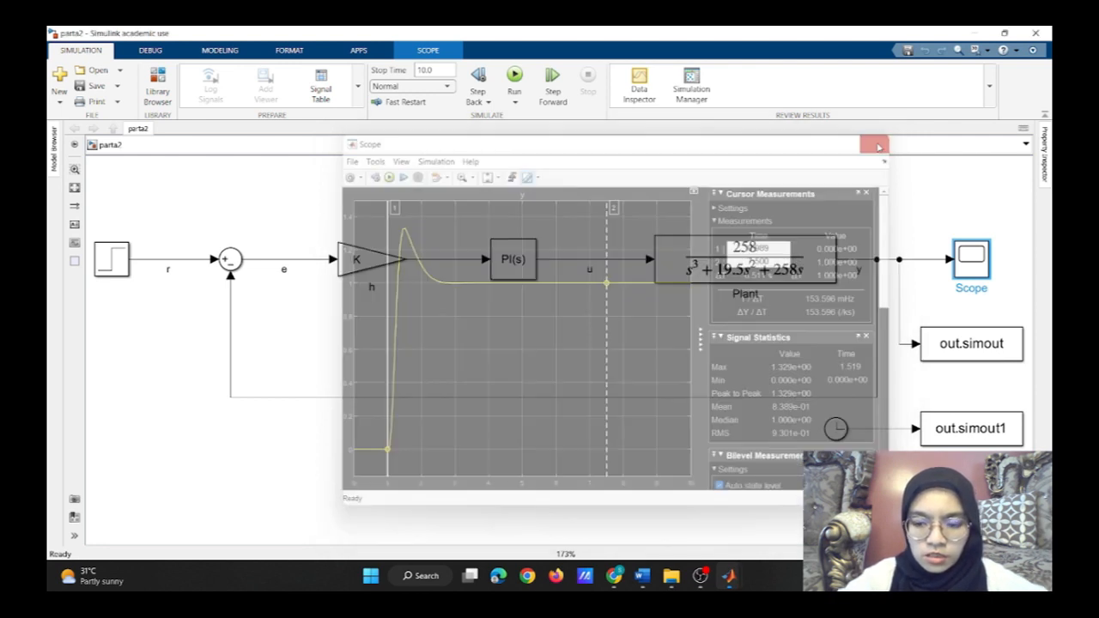
Compute the step-response characteristics for K=4.875 in the MATLAB Command Window with stepinfo(out.simout.Data,out.simout.Time)
{"action": "mouse_move", "coordinate": [728, 575]}
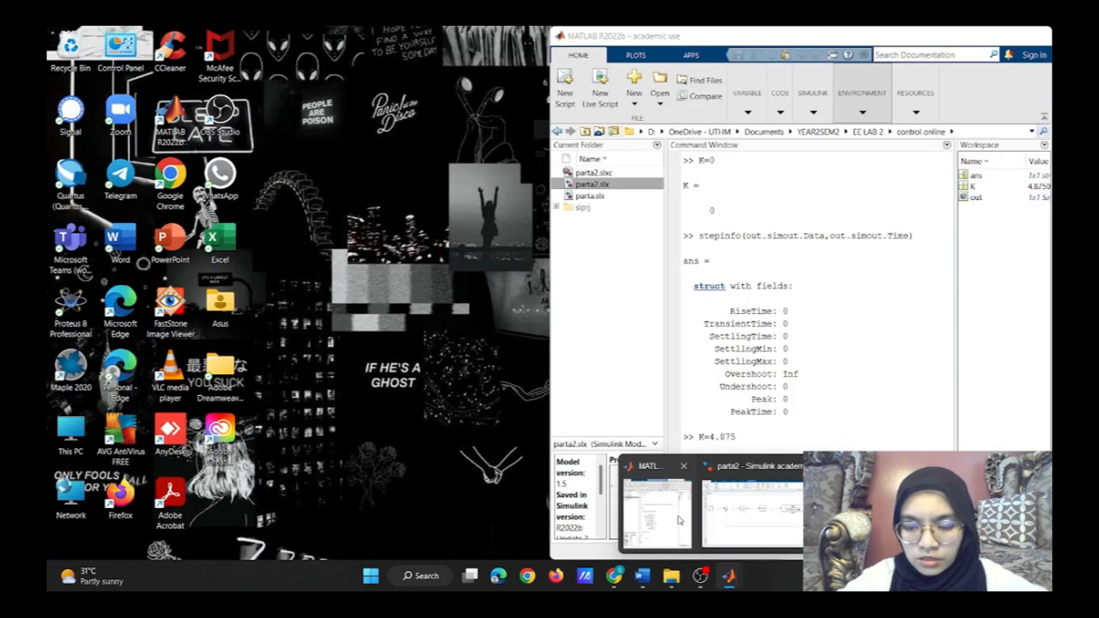
{"action": "left_click", "coordinate": [680, 519]}
{"action": "type", "text": "stepin"}
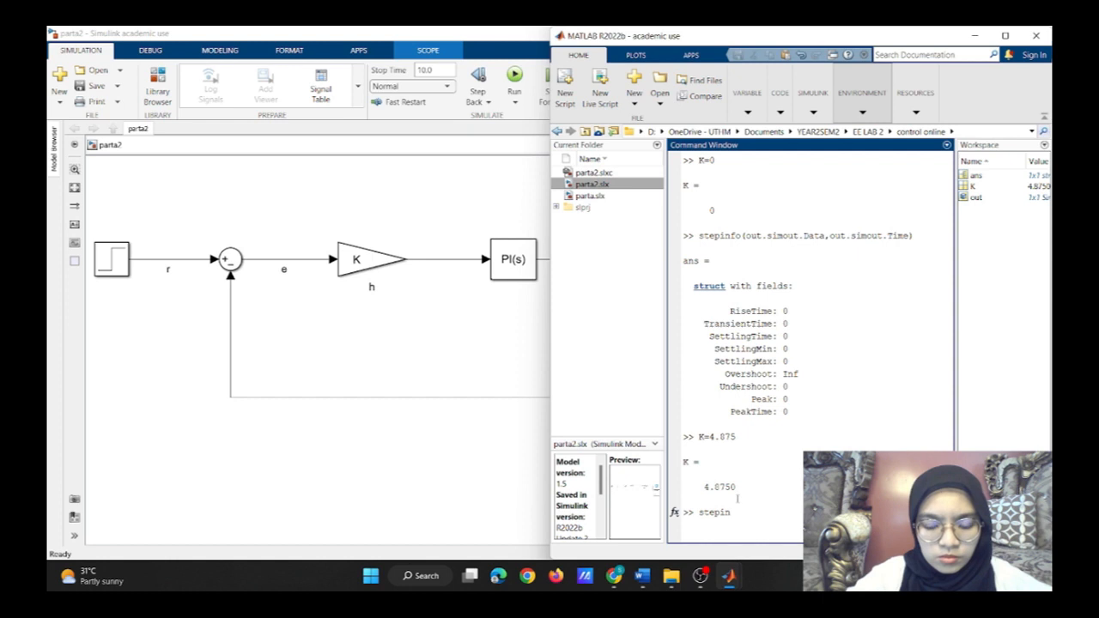
{"action": "type", "text": "fo"}
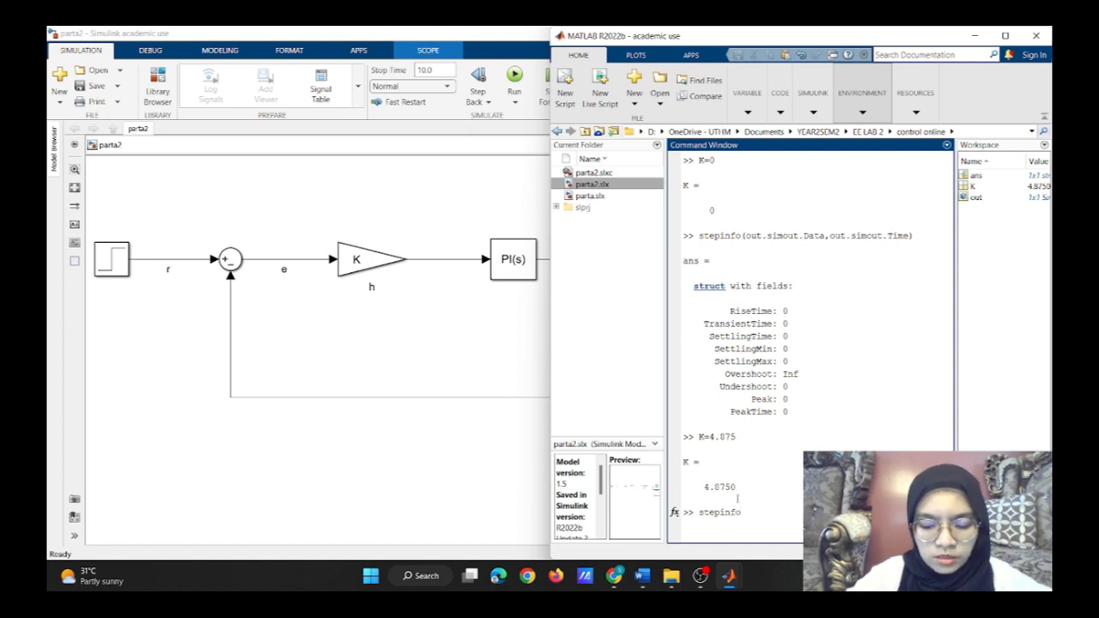
{"action": "type", "text": "(out."}
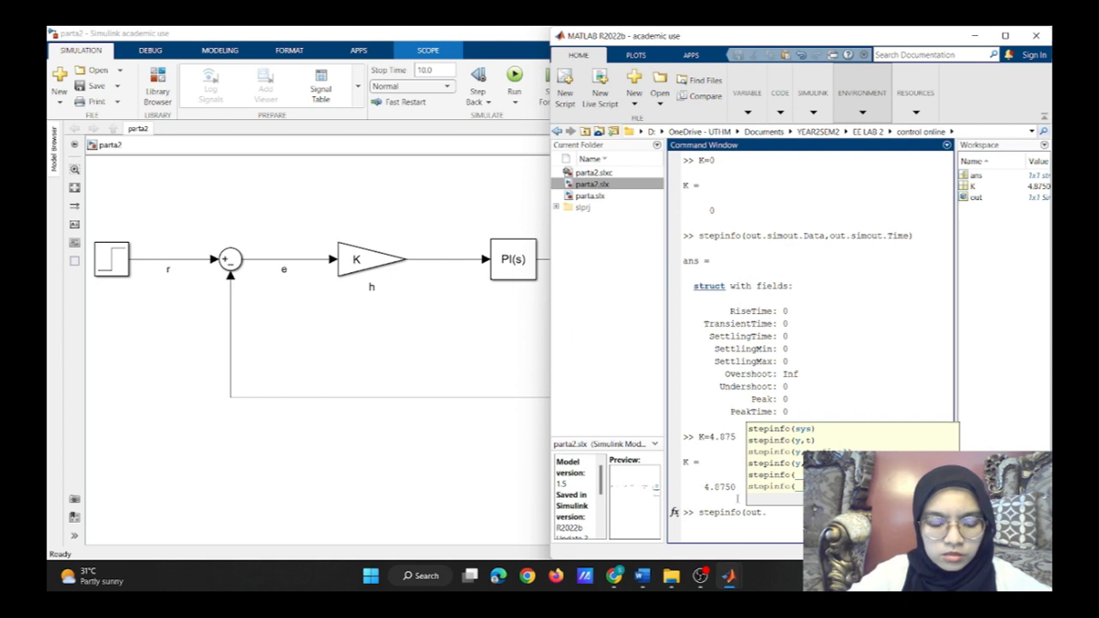
{"action": "type", "text": "simout"}
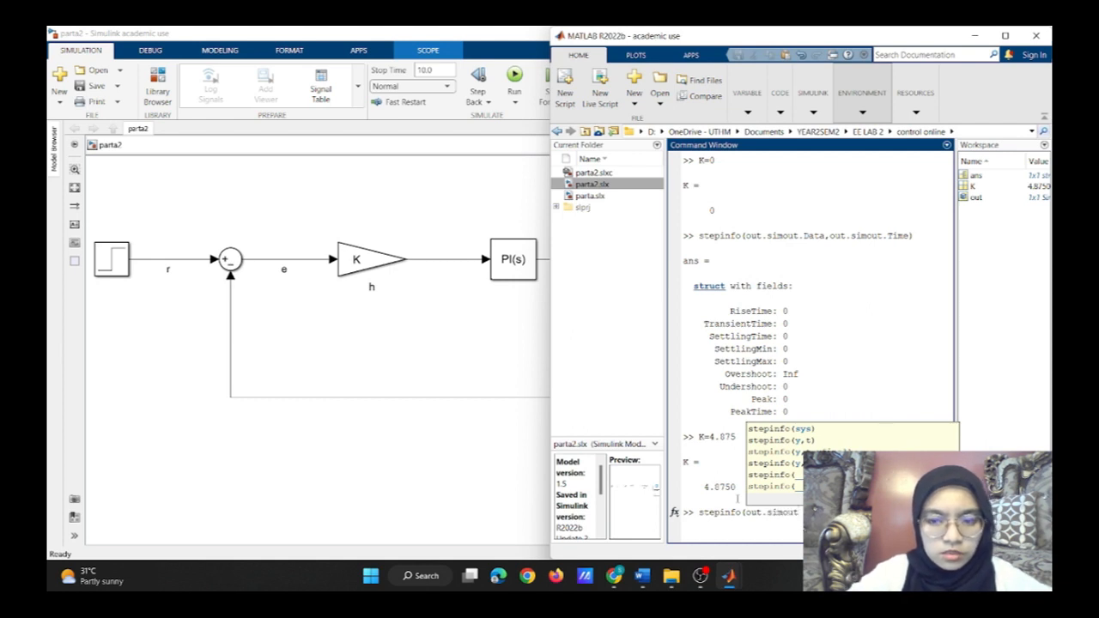
{"action": "type", "text": ".Data,"}
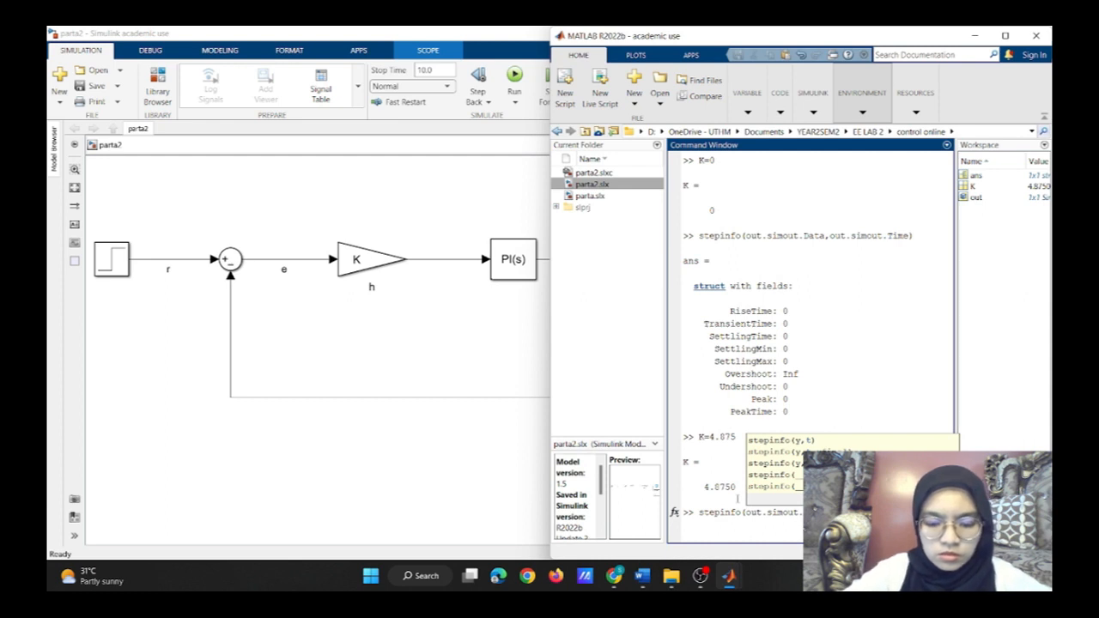
{"action": "type", "text": ")"}
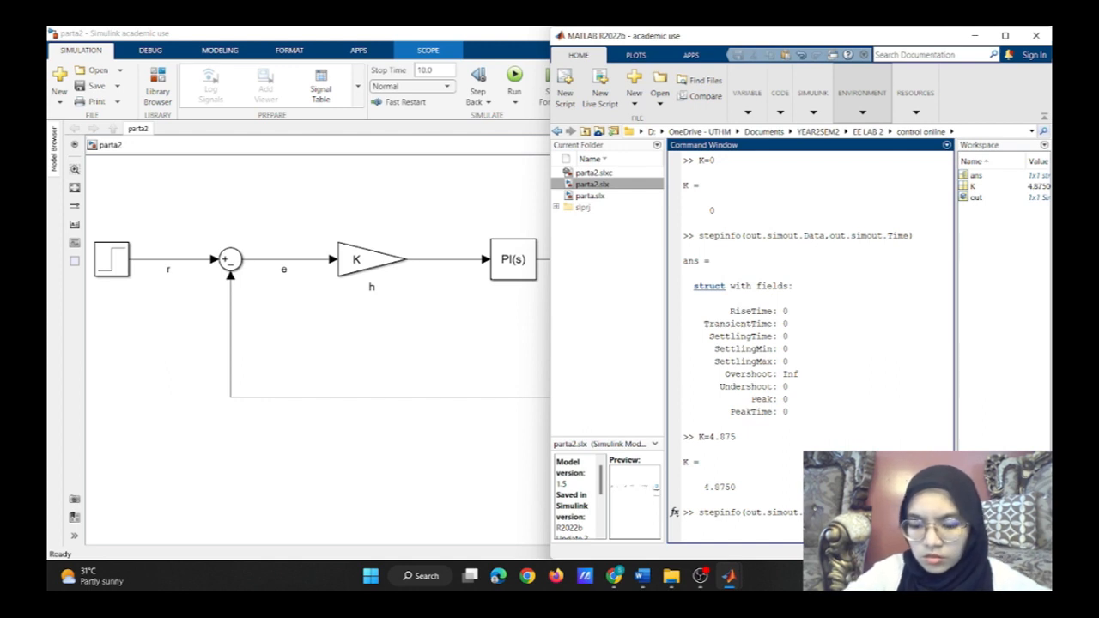
{"action": "key", "text": "Return"}
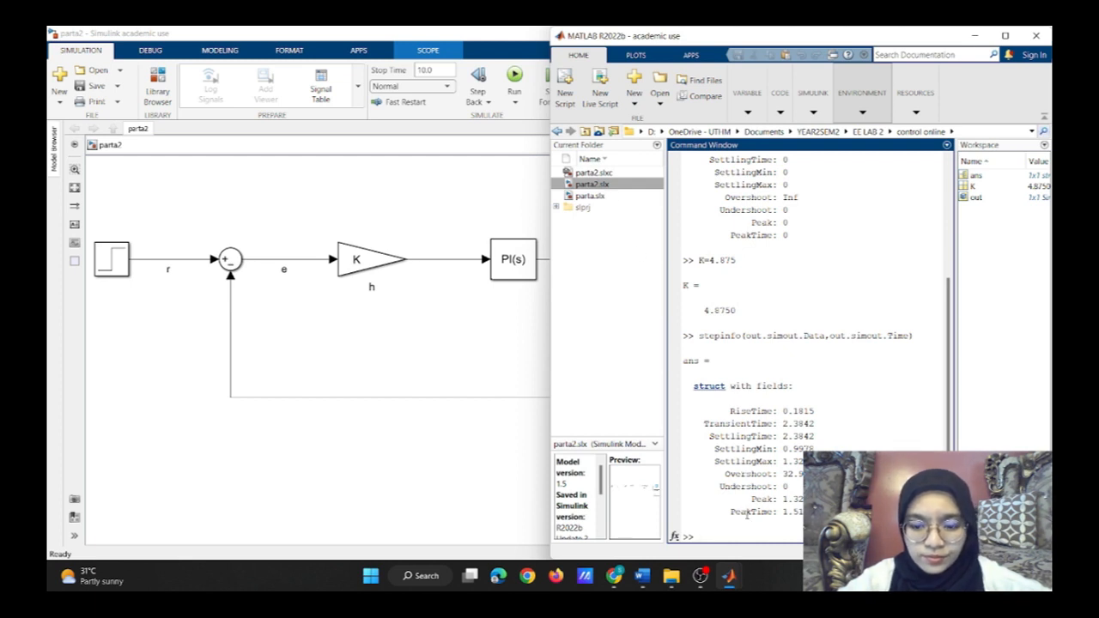
{"action": "left_click", "coordinate": [700, 575]}
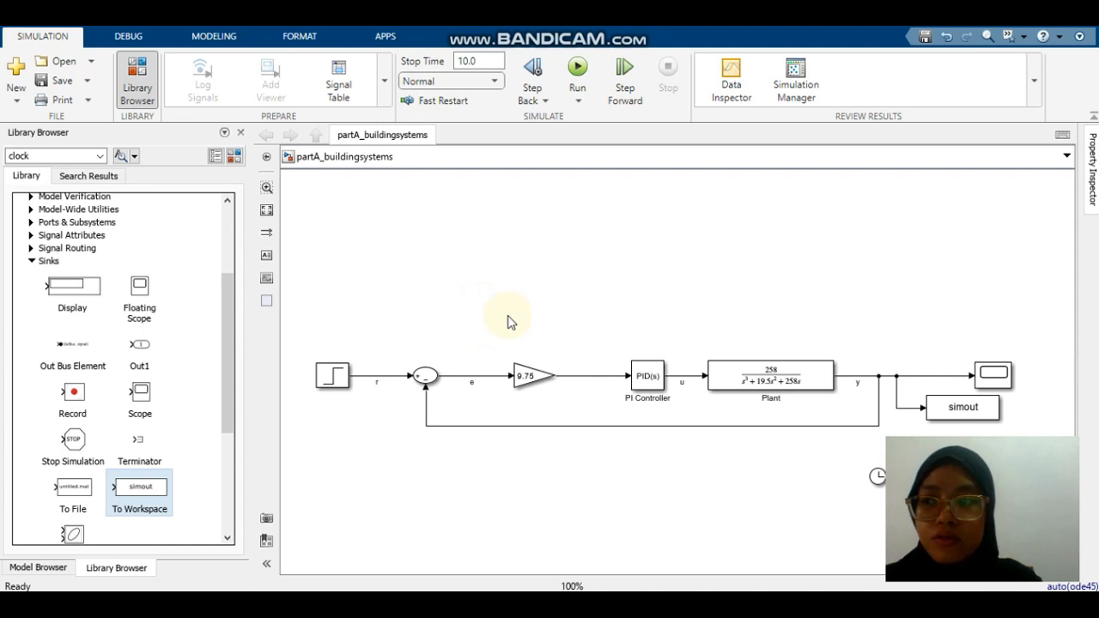
Run the partA_buildingsystems simulation with the Gain block at 9.75
{"action": "left_click", "coordinate": [528, 383]}
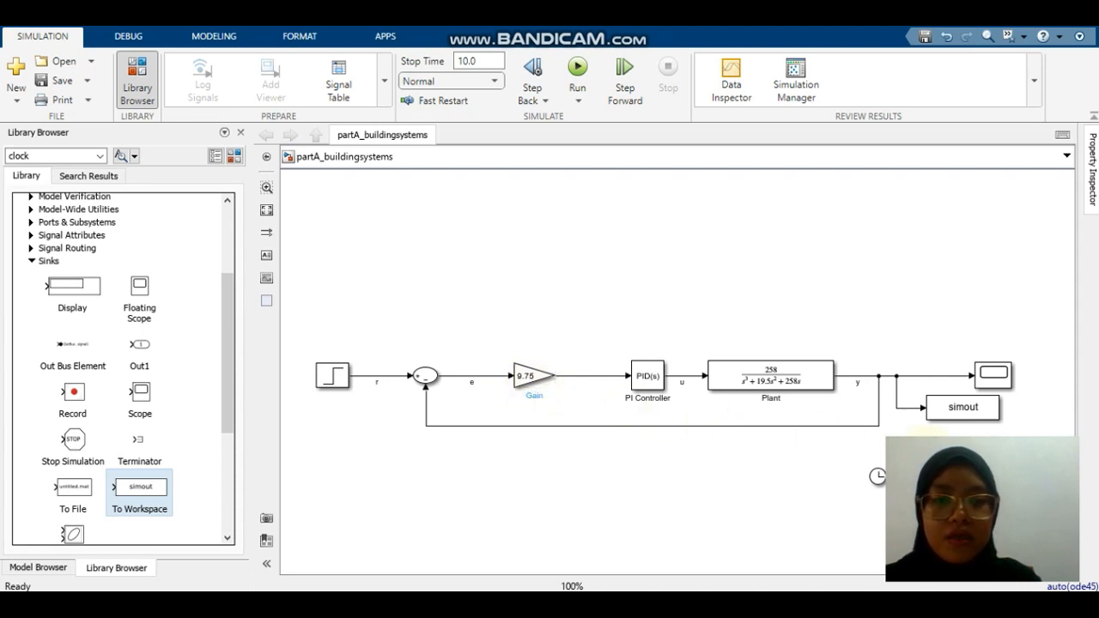
{"action": "left_click", "coordinate": [577, 70]}
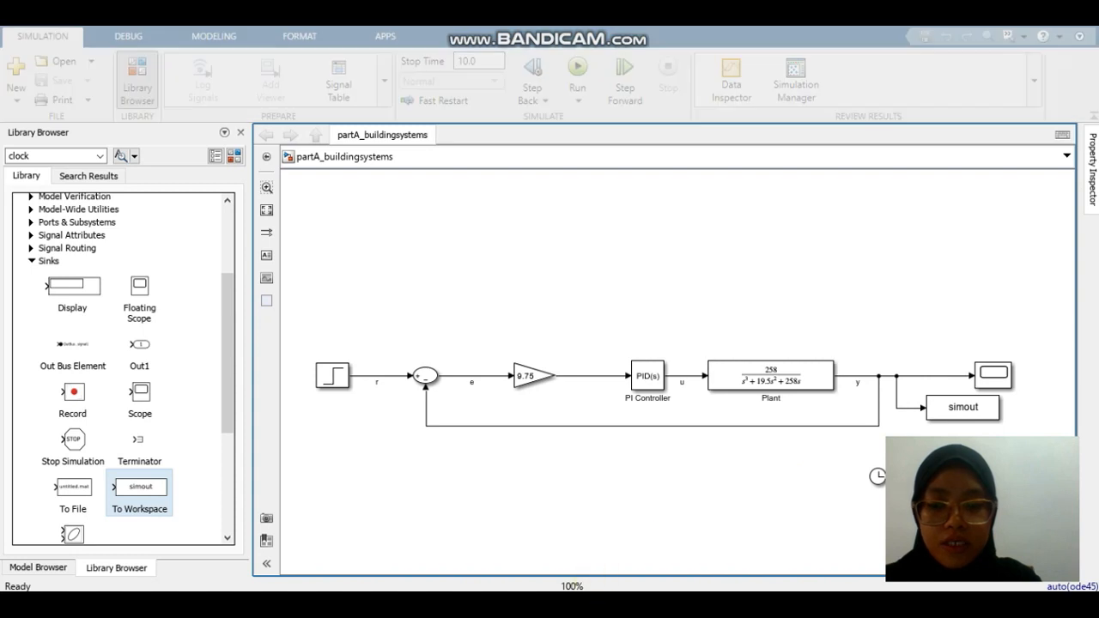
Compute the step-response characteristics for the 9.75 gain in the MATLAB Command Window with stepinfo(simout.Data,simout.Time)
{"action": "mouse_move", "coordinate": [437, 583]}
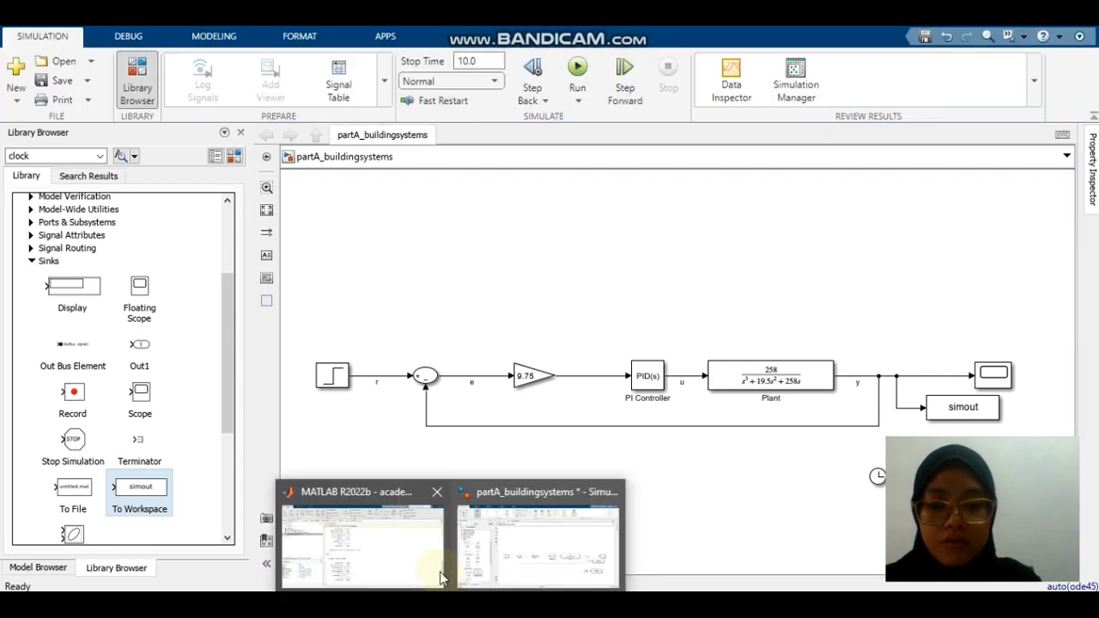
{"action": "left_click", "coordinate": [437, 546]}
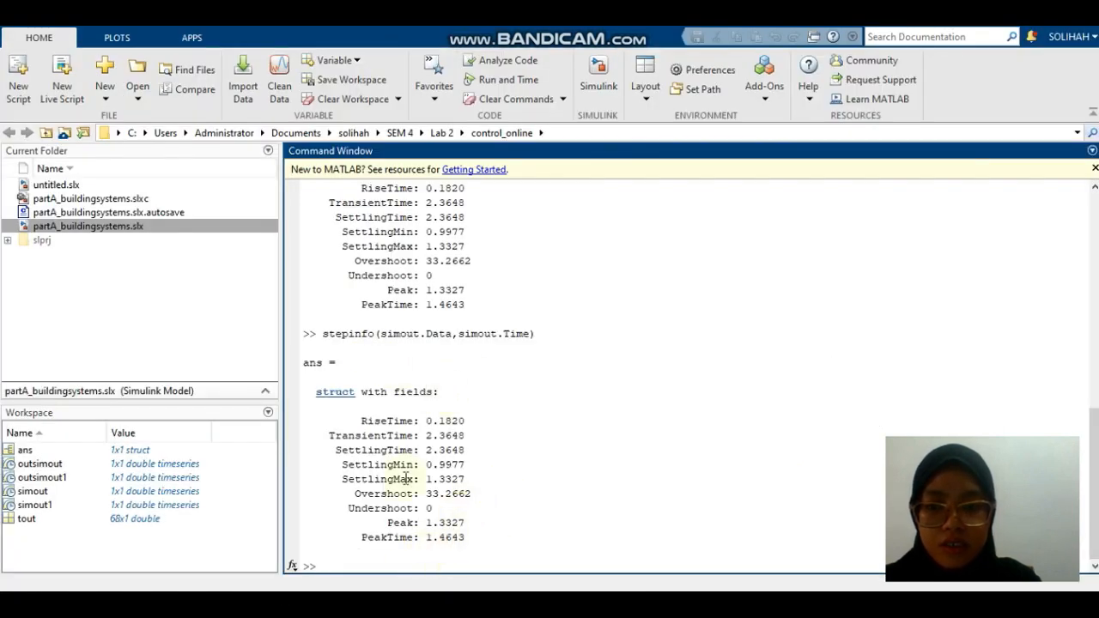
{"action": "type", "text": "step"}
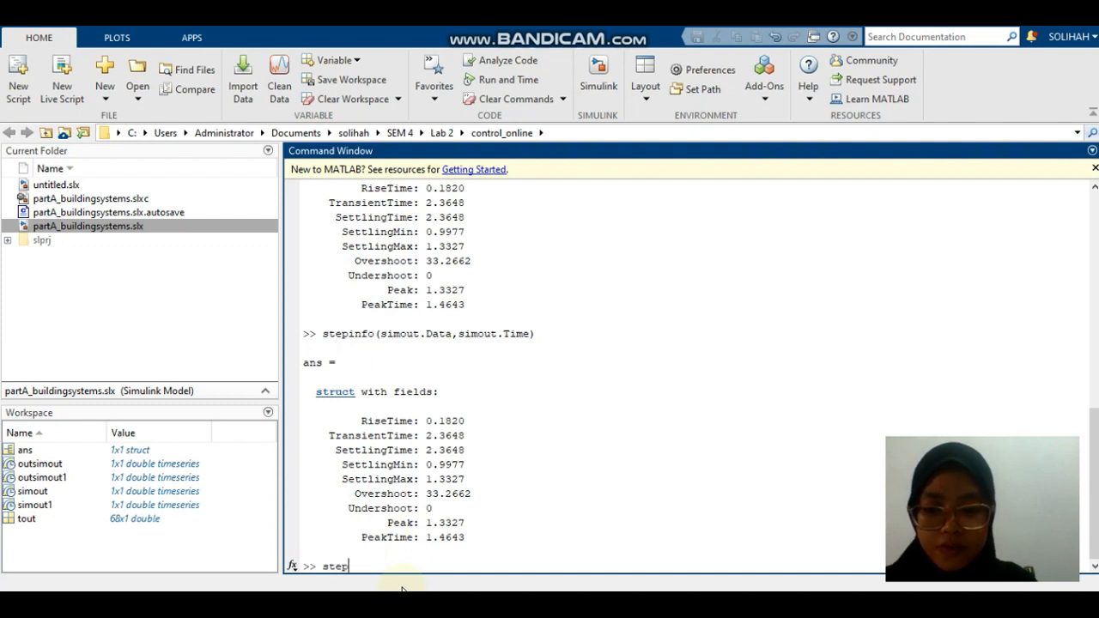
{"action": "type", "text": "inf"}
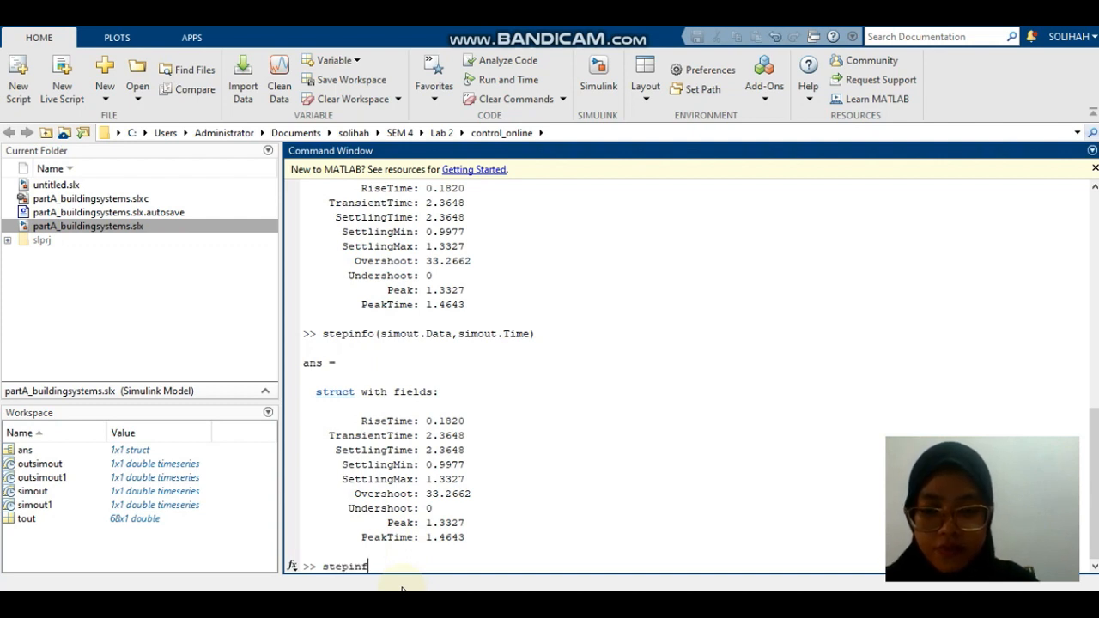
{"action": "type", "text": "o(simout."}
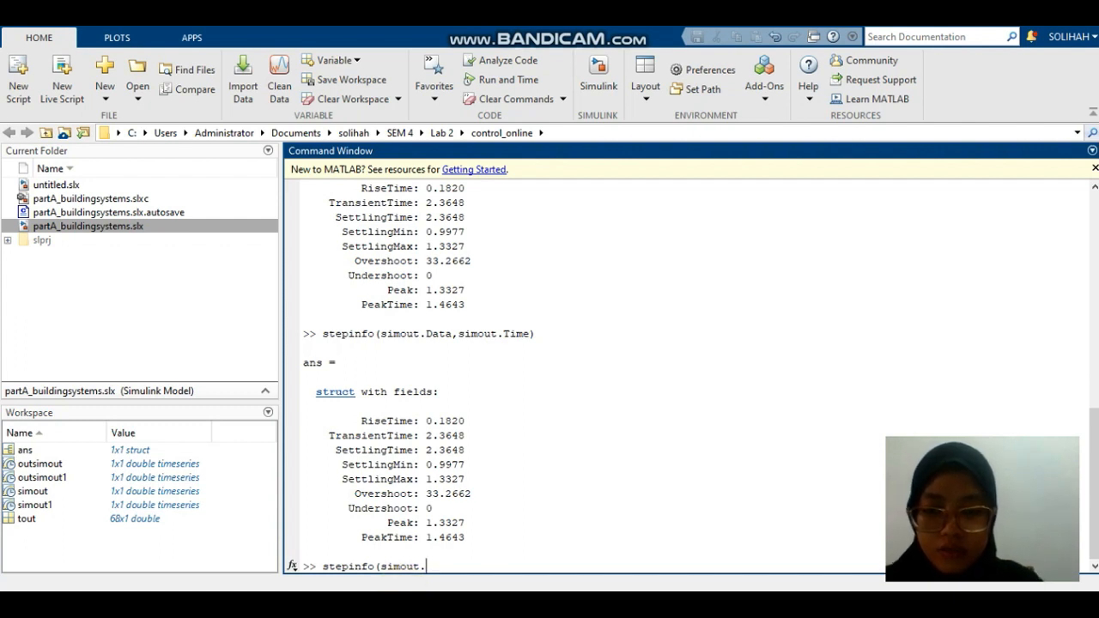
{"action": "left_click", "coordinate": [525, 549]}
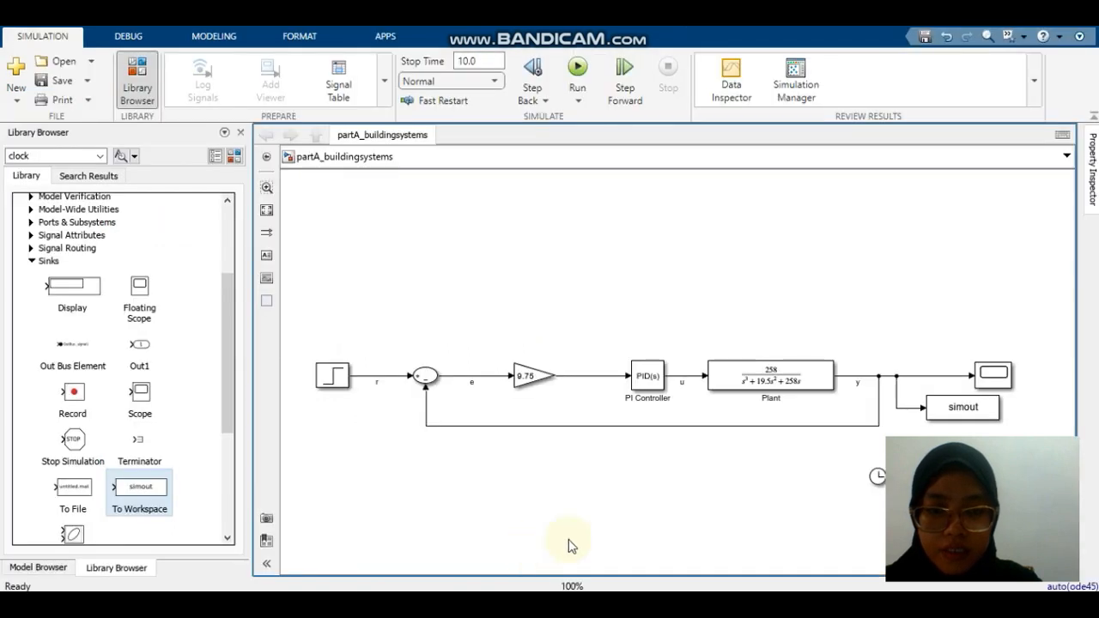
{"action": "double_click", "coordinate": [949, 413]}
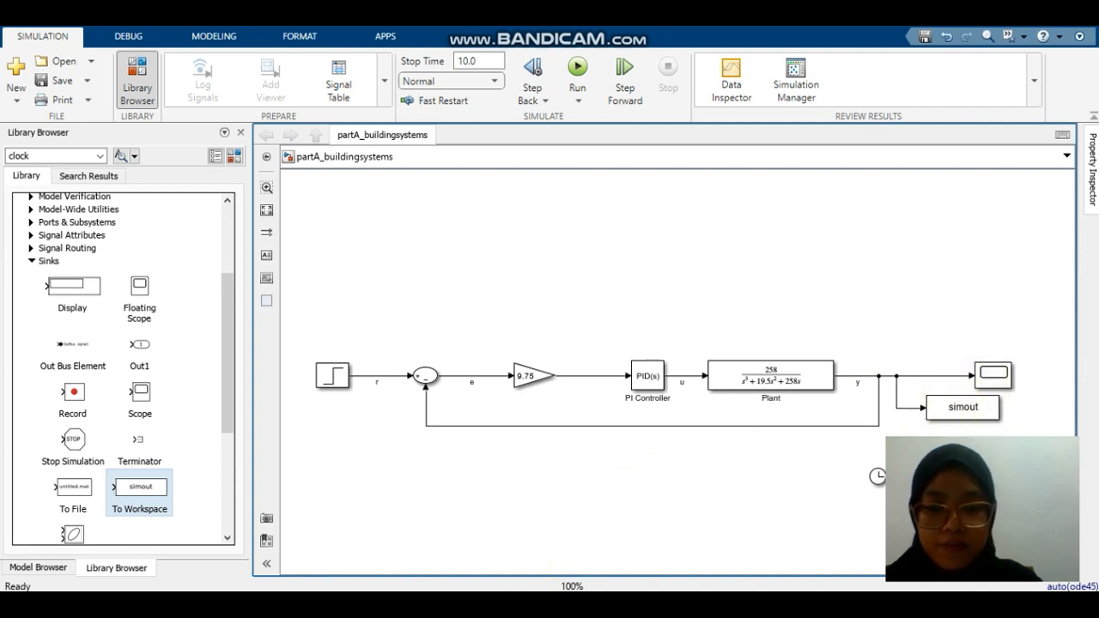
{"action": "left_click", "coordinate": [417, 557]}
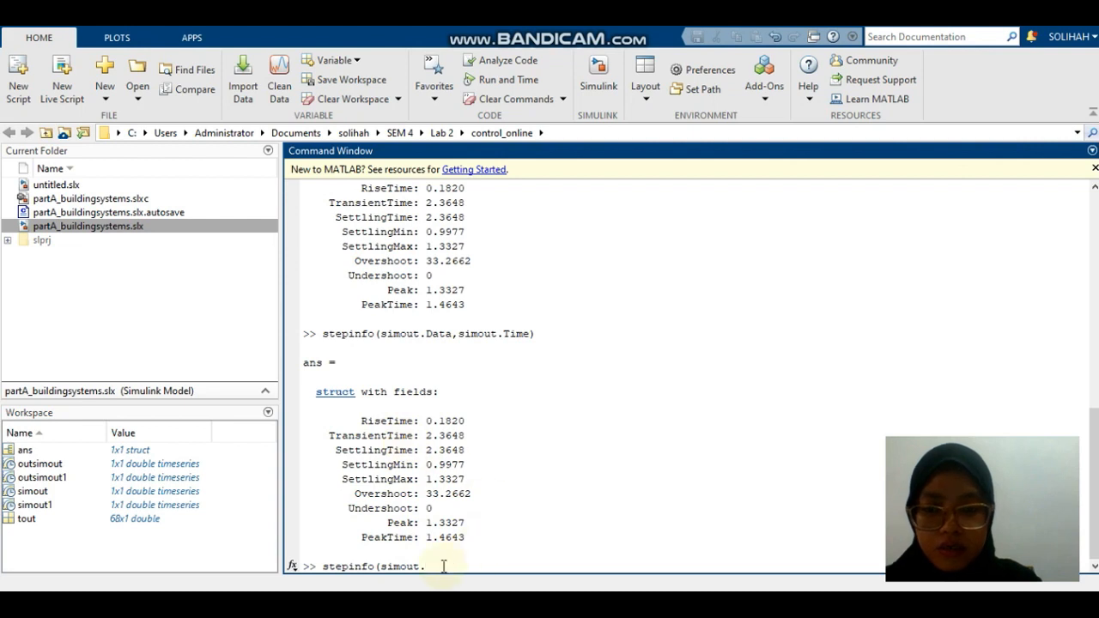
{"action": "scroll", "coordinate": [443, 565], "scroll_direction": "up", "scroll_amount": 3}
{"action": "scroll", "coordinate": [440, 558], "scroll_direction": "down", "scroll_amount": 3}
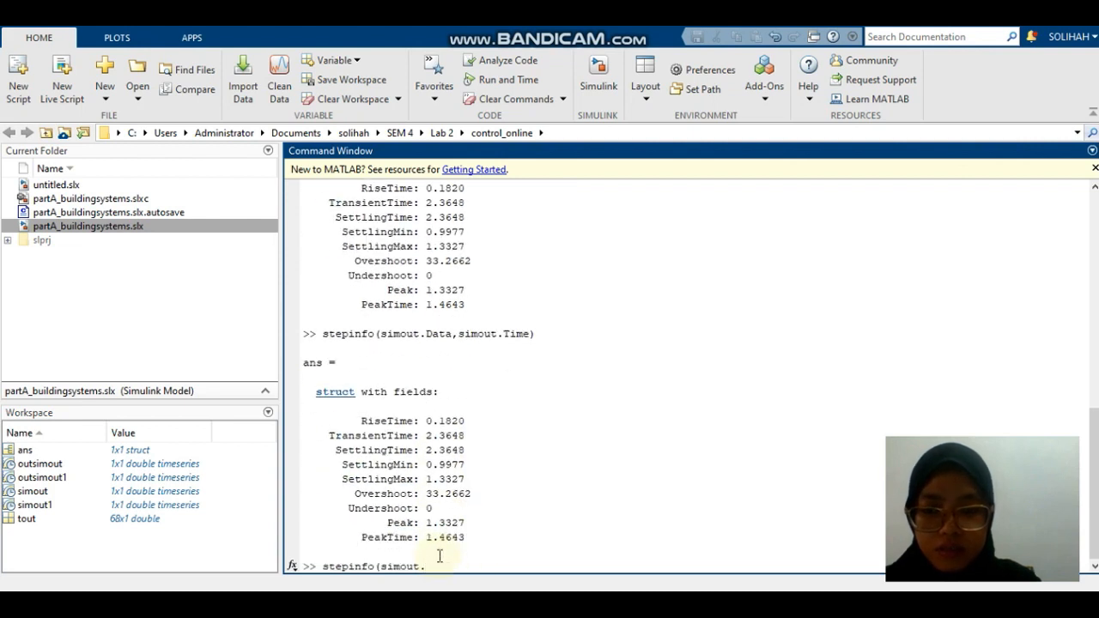
{"action": "type", "text": "Data,simout"}
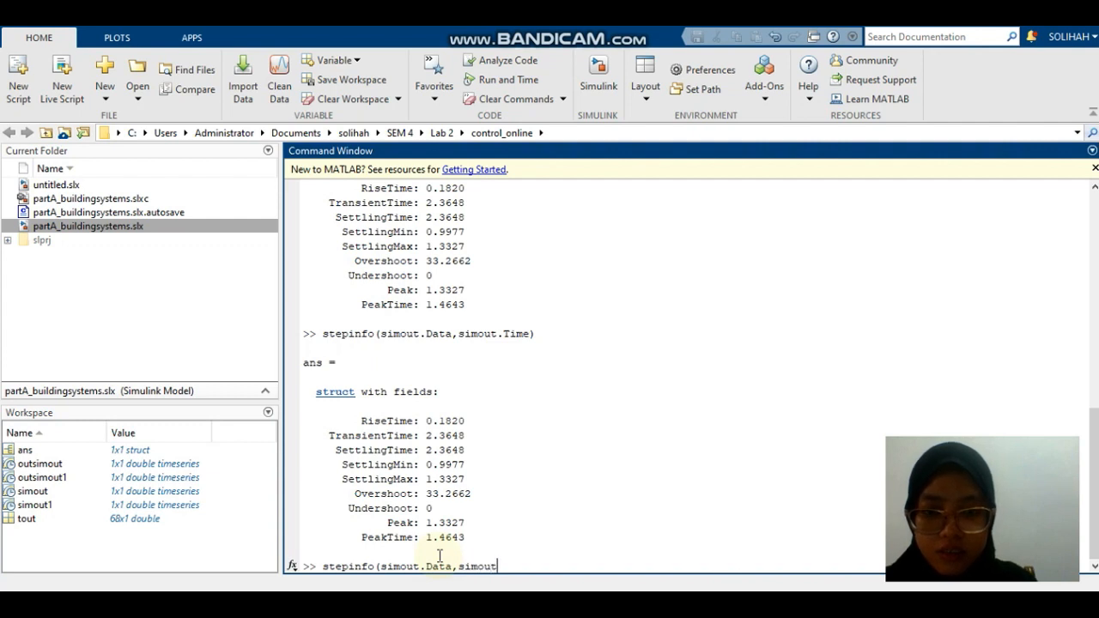
{"action": "type", "text": ".Time"}
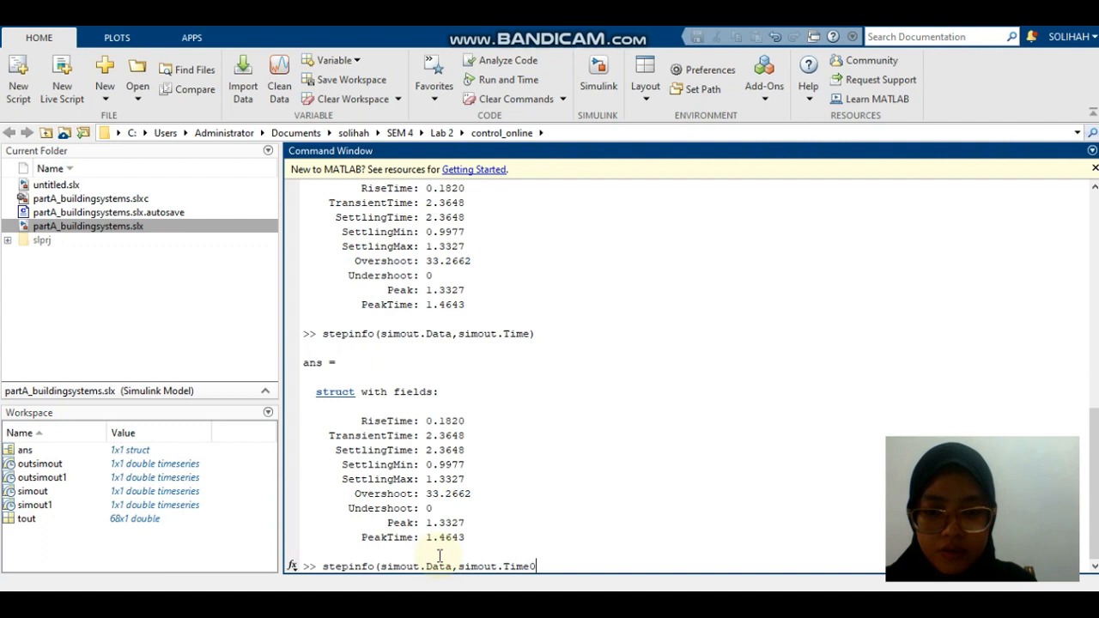
{"action": "type", "text": ")"}
{"action": "key", "text": "Return"}
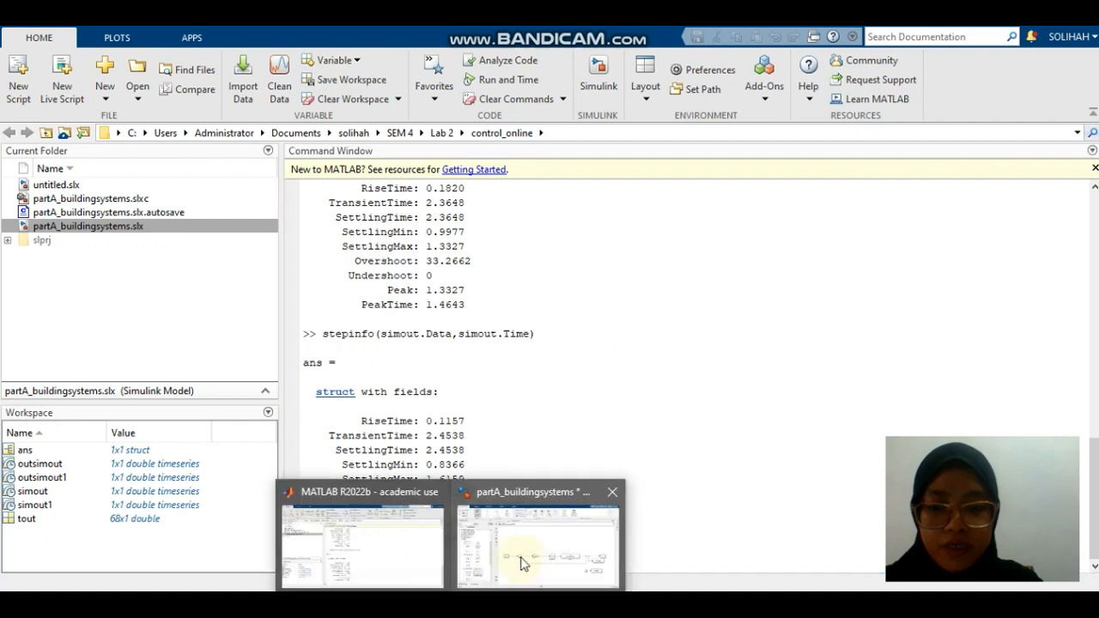
Return to the partA_buildingsystems model, examine the step response for gain 9.75 in the Scope, and put the plot away
{"action": "left_click", "coordinate": [546, 562]}
{"action": "left_click", "coordinate": [987, 378]}
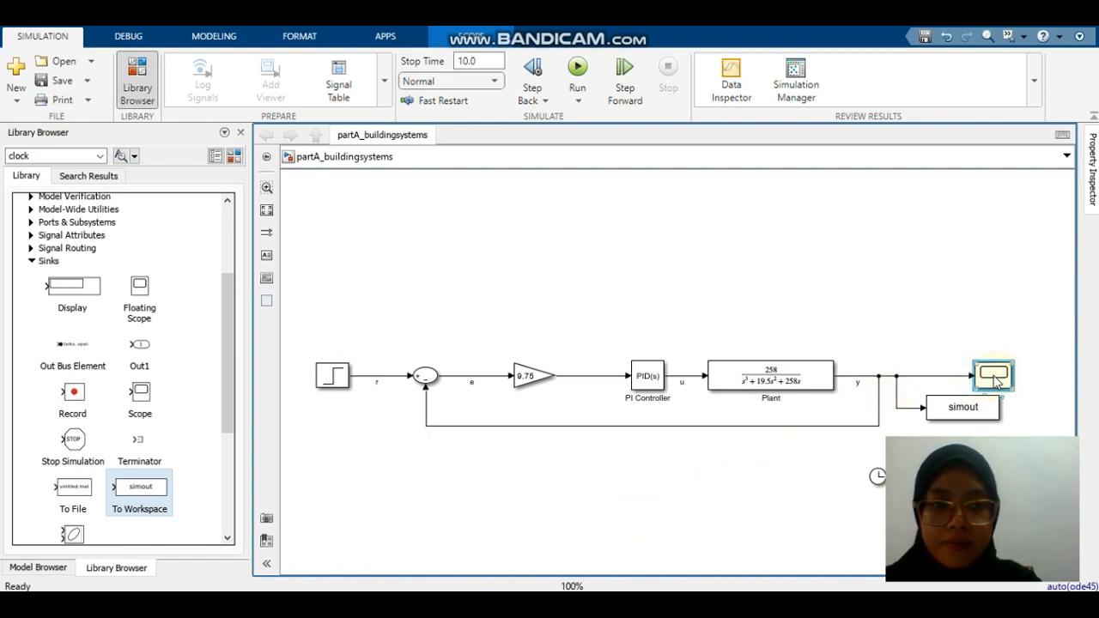
{"action": "double_click", "coordinate": [992, 376]}
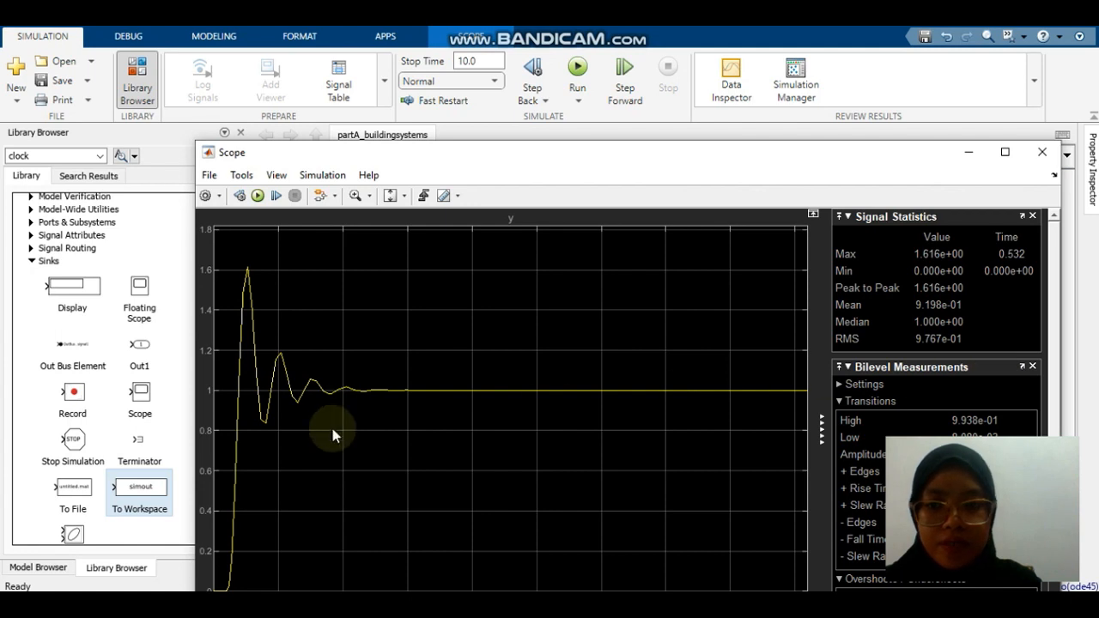
{"action": "left_click_drag", "start_coordinate": [503, 158], "coordinate": [509, 63]}
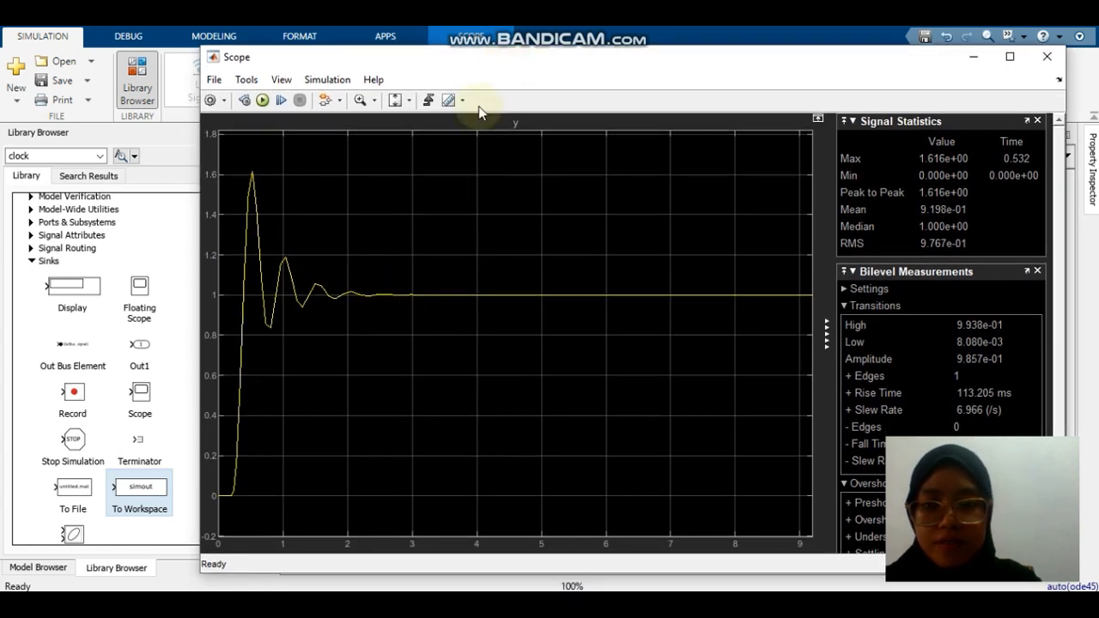
{"action": "left_click", "coordinate": [972, 56]}
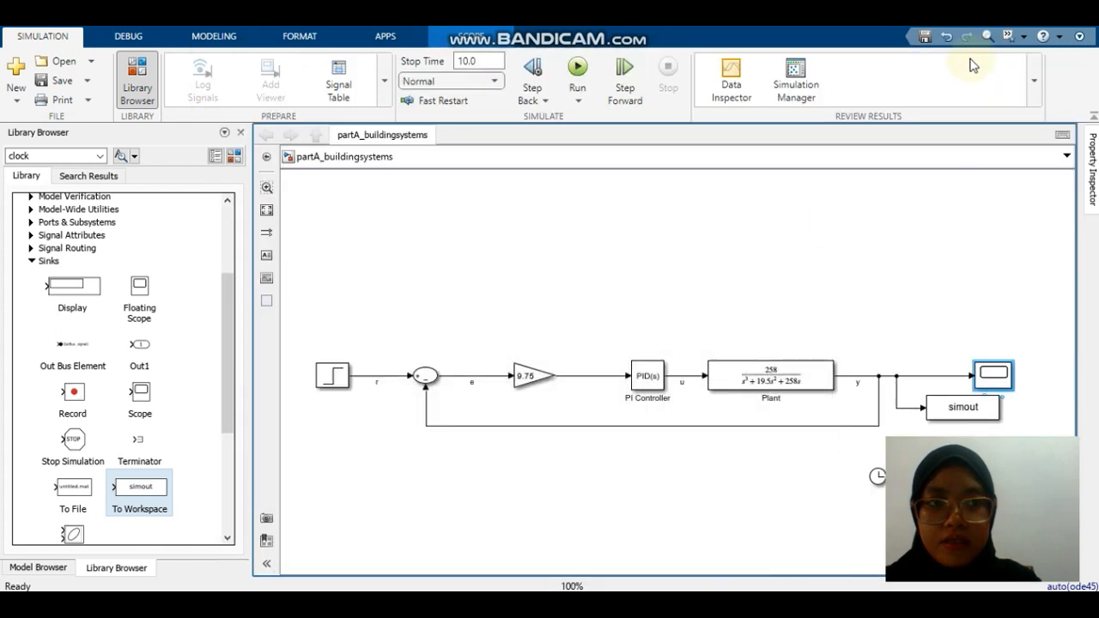
Set the Gain block's value to 14.625 in the partA_buildingsystems model
{"action": "double_click", "coordinate": [532, 377]}
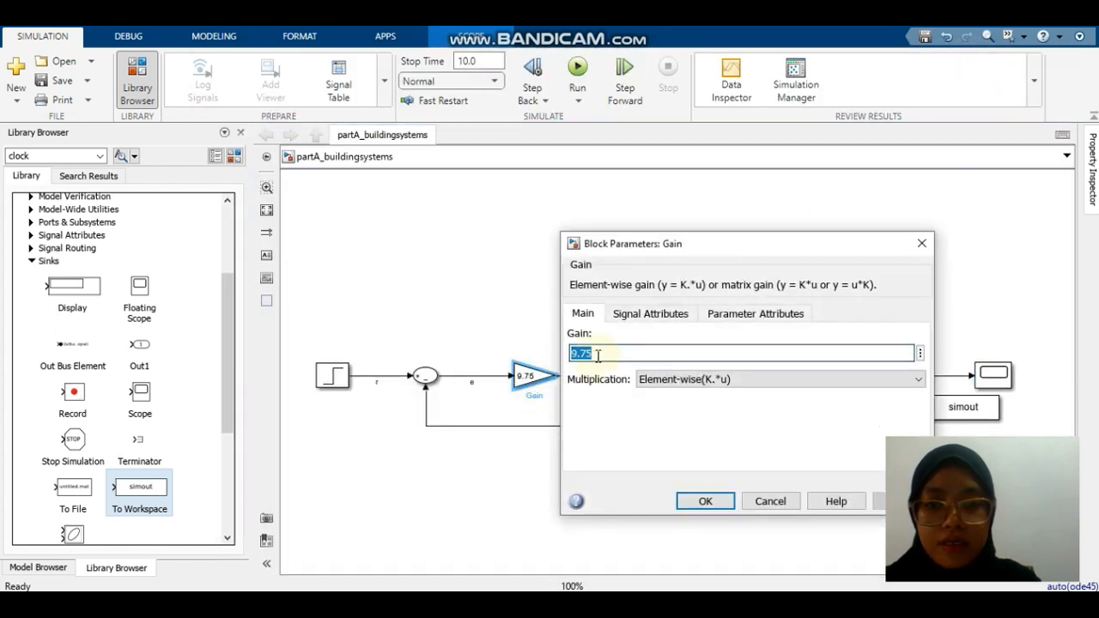
{"action": "key", "text": "BackSpace"}
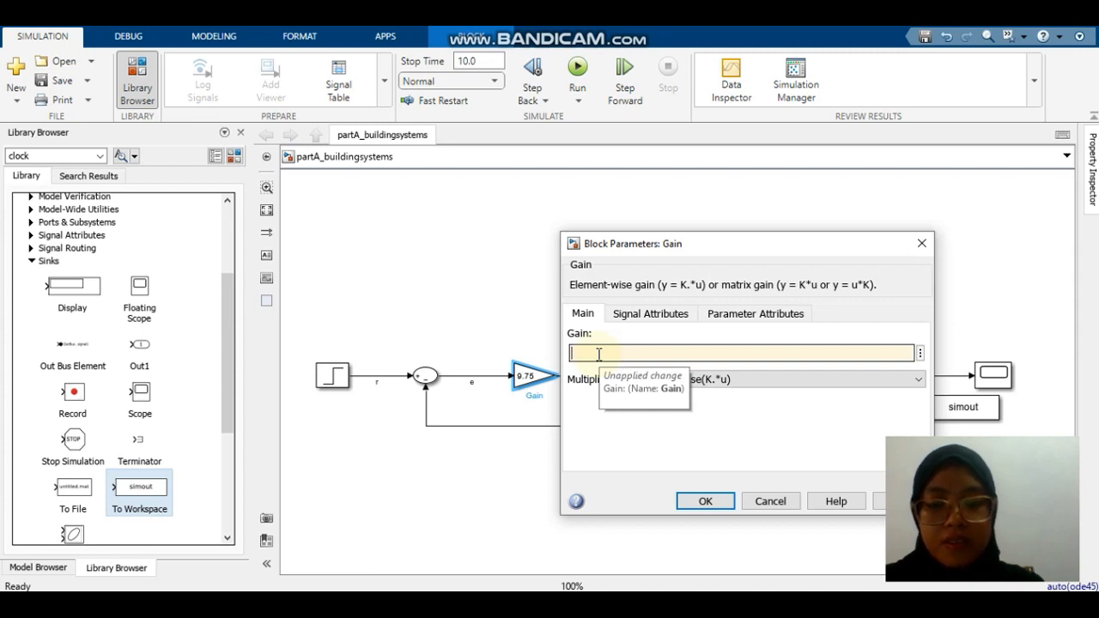
{"action": "type", "text": "14."}
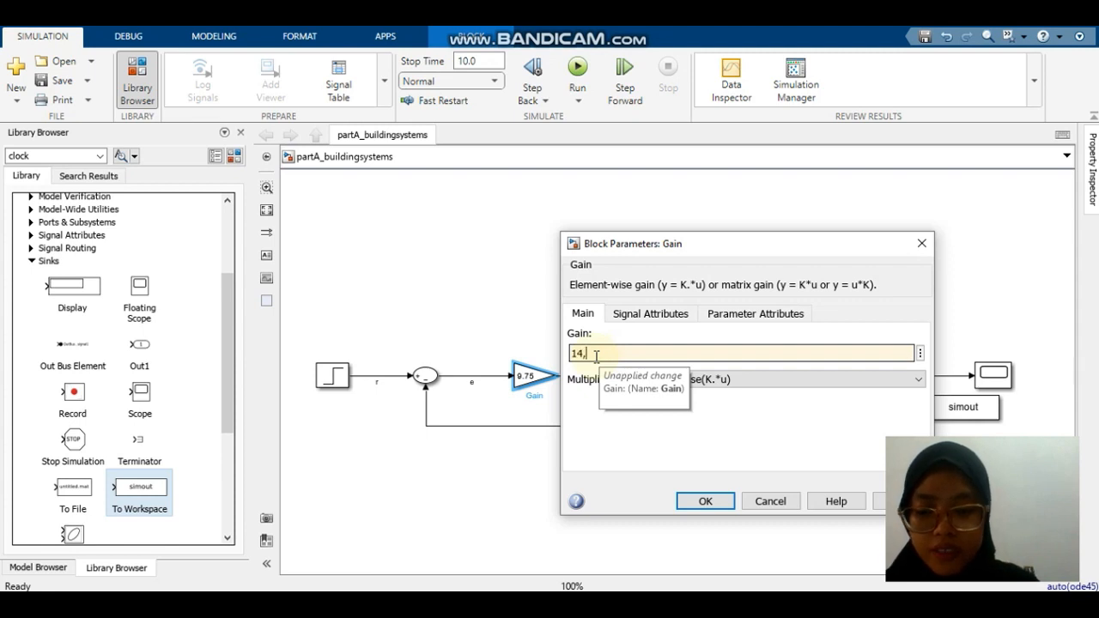
{"action": "key", "text": "BackSpace"}
{"action": "type", "text": ".625"}
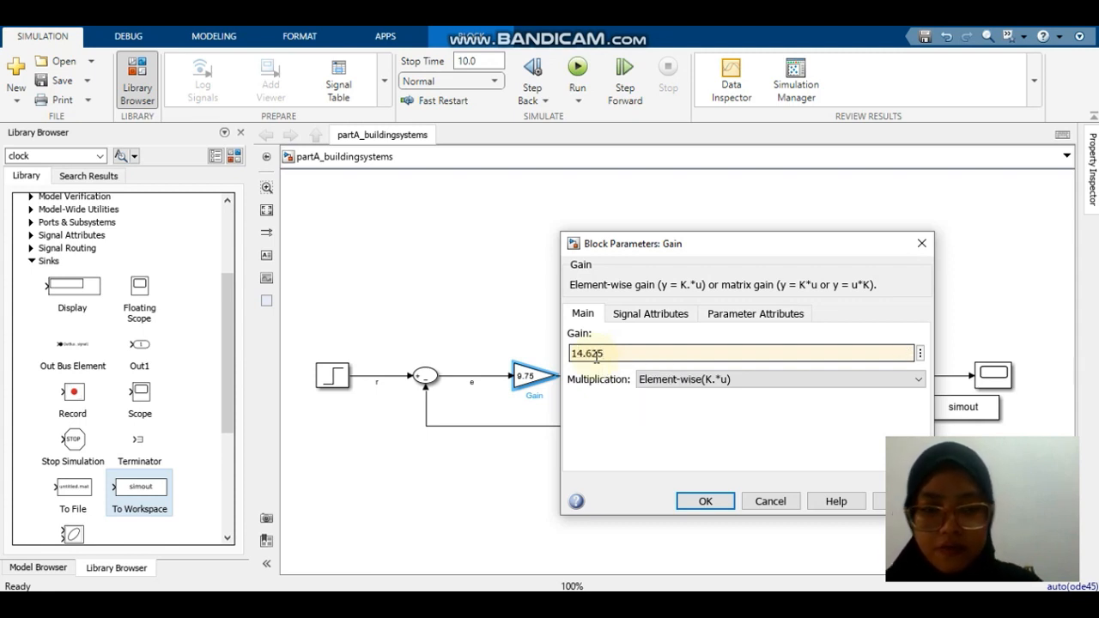
{"action": "left_click", "coordinate": [724, 507]}
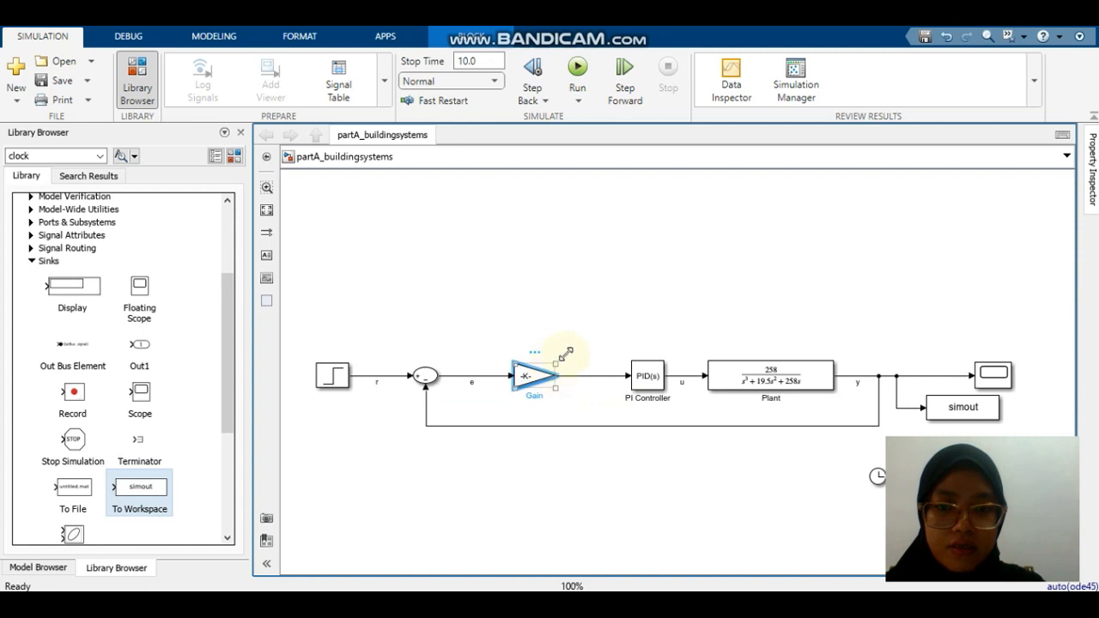
Enlarge the Gain block slightly so it can display its full value, and realign it with the signal line
{"action": "left_click_drag", "start_coordinate": [566, 352], "coordinate": [569, 353]}
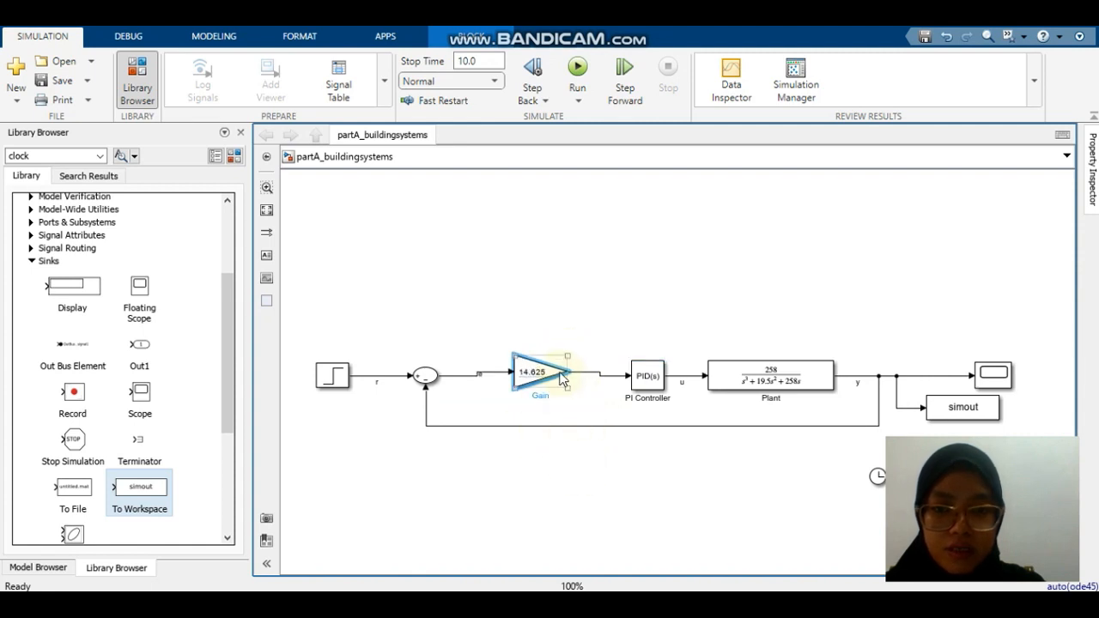
{"action": "left_click_drag", "start_coordinate": [548, 365], "coordinate": [549, 369]}
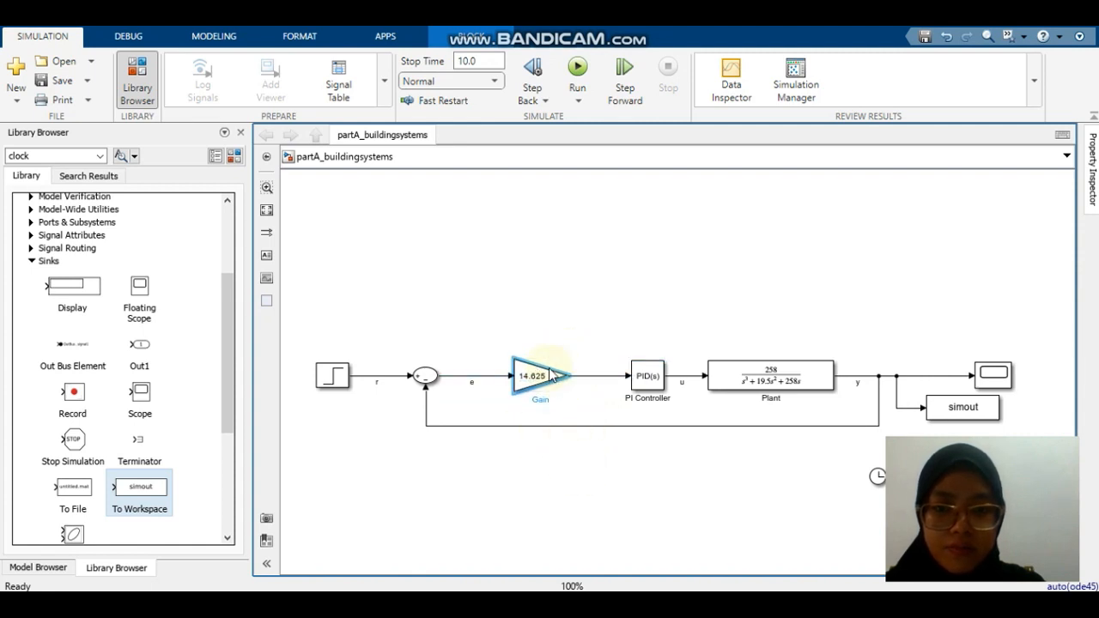
{"action": "left_click", "coordinate": [588, 468]}
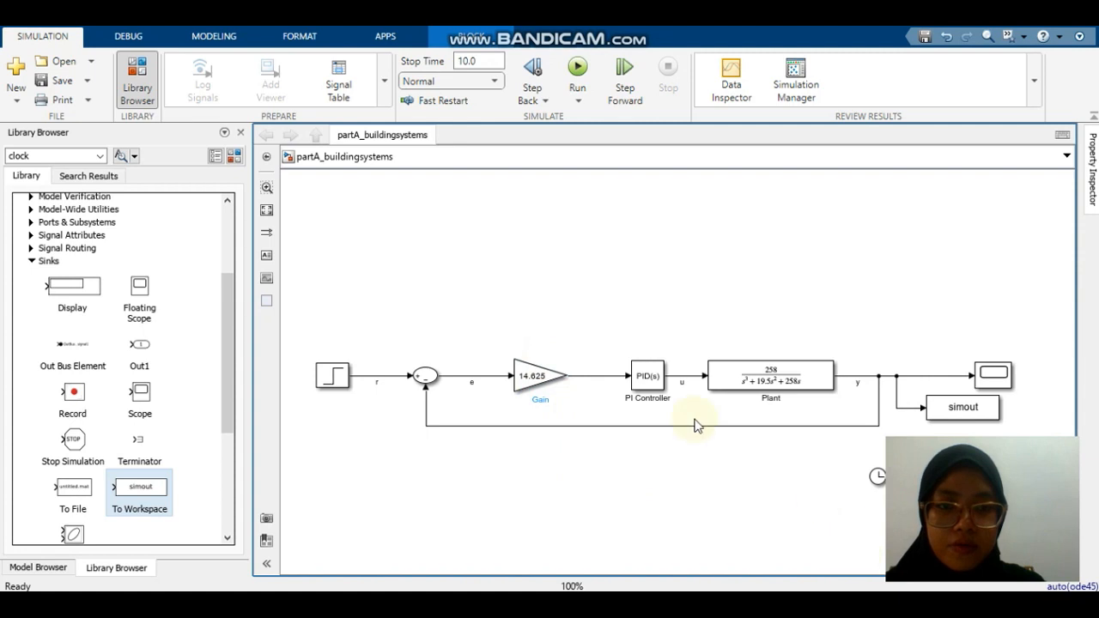
Run the partA_buildingsystems simulation with gain 14.625, examine the step response in the Scope, and put the plot away
{"action": "left_click", "coordinate": [579, 69]}
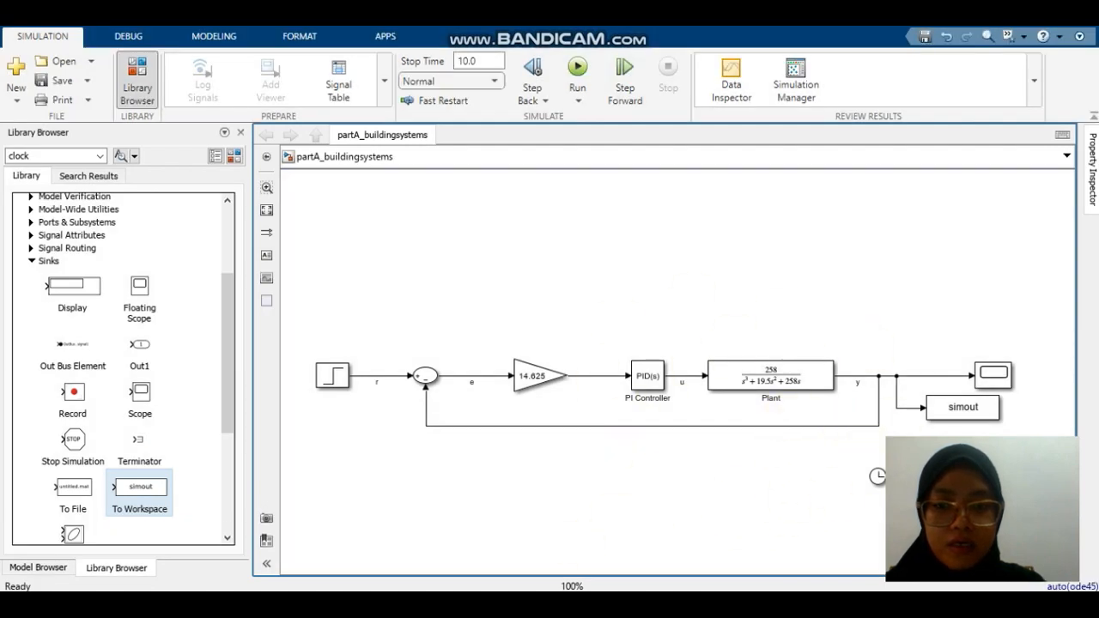
{"action": "double_click", "coordinate": [993, 374]}
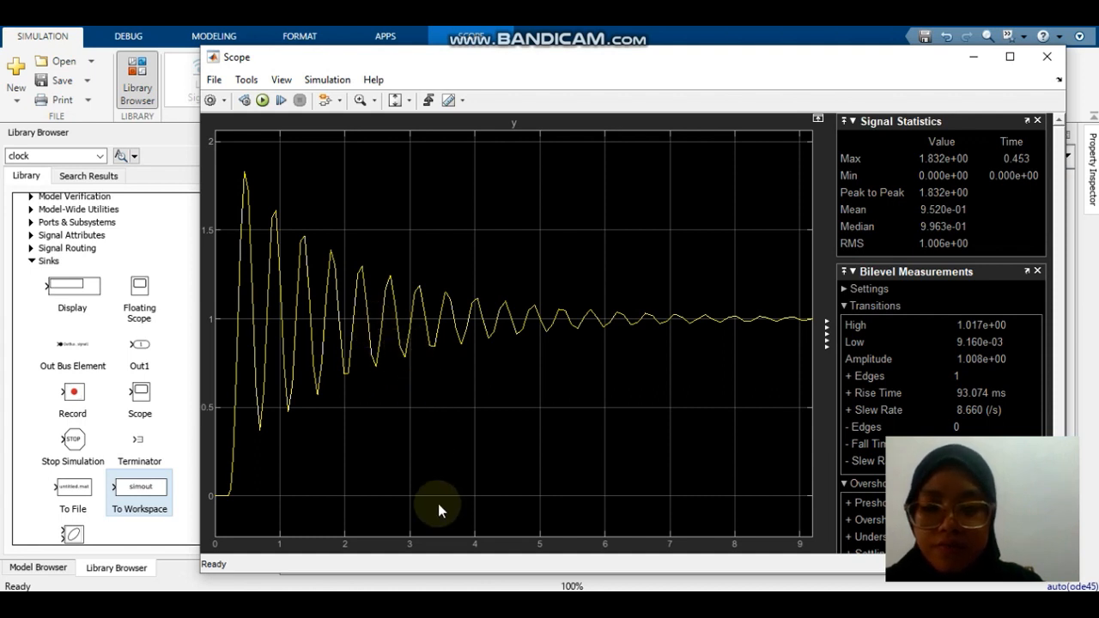
{"action": "left_click", "coordinate": [973, 57]}
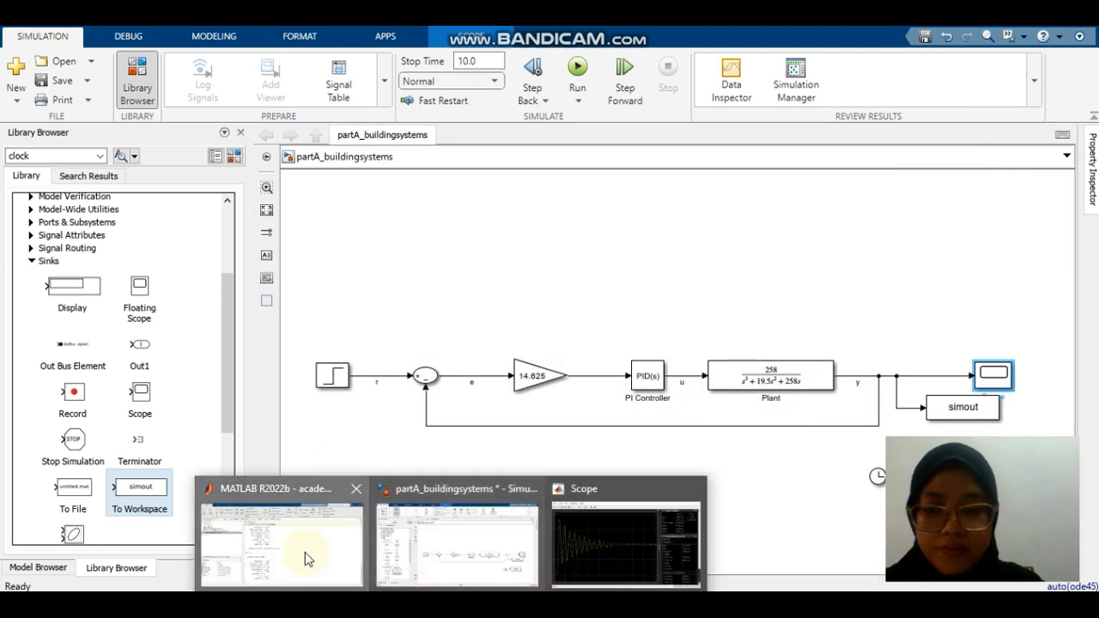
Switch to MATLAB and copy the earlier stepinfo(simout.Data,simout.Time) command from the Command Window
{"action": "left_click", "coordinate": [306, 554]}
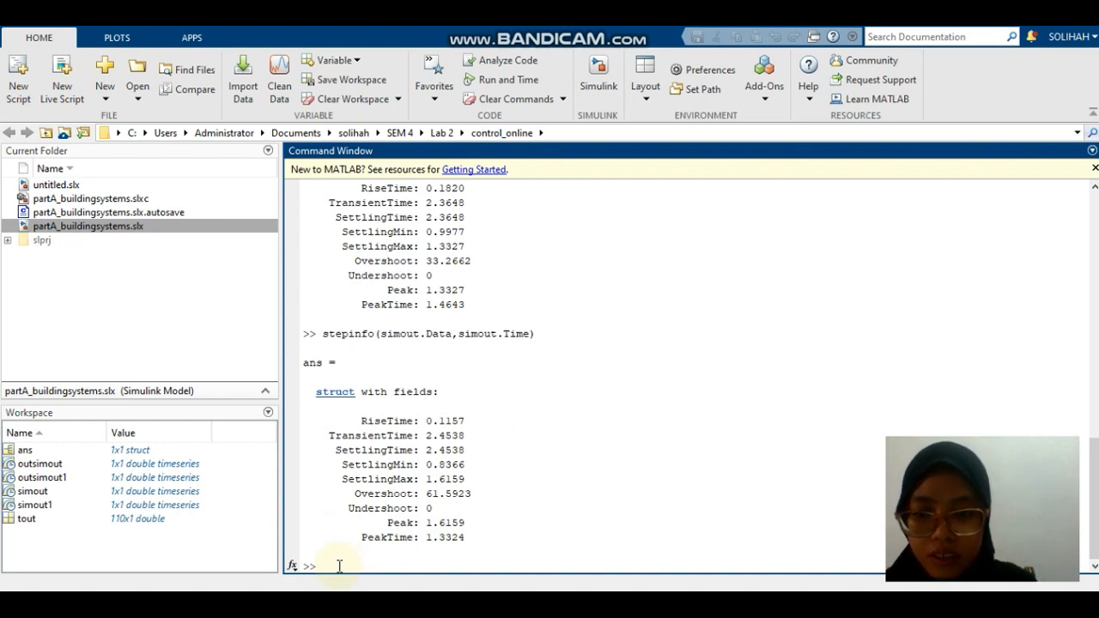
{"action": "type", "text": "step"}
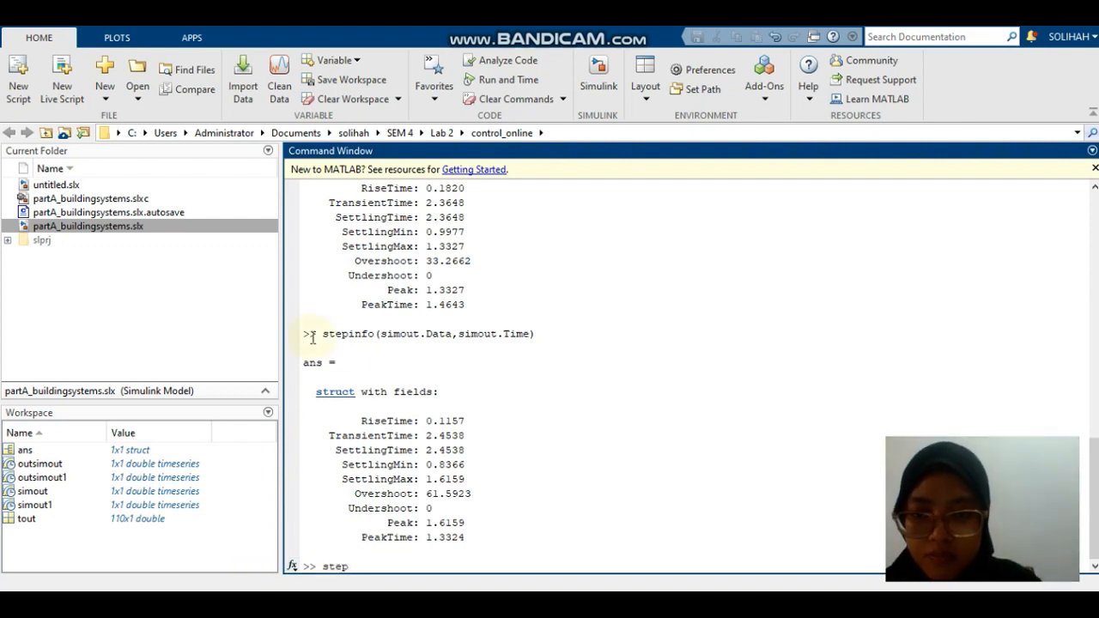
{"action": "left_click_drag", "start_coordinate": [322, 333], "coordinate": [541, 332]}
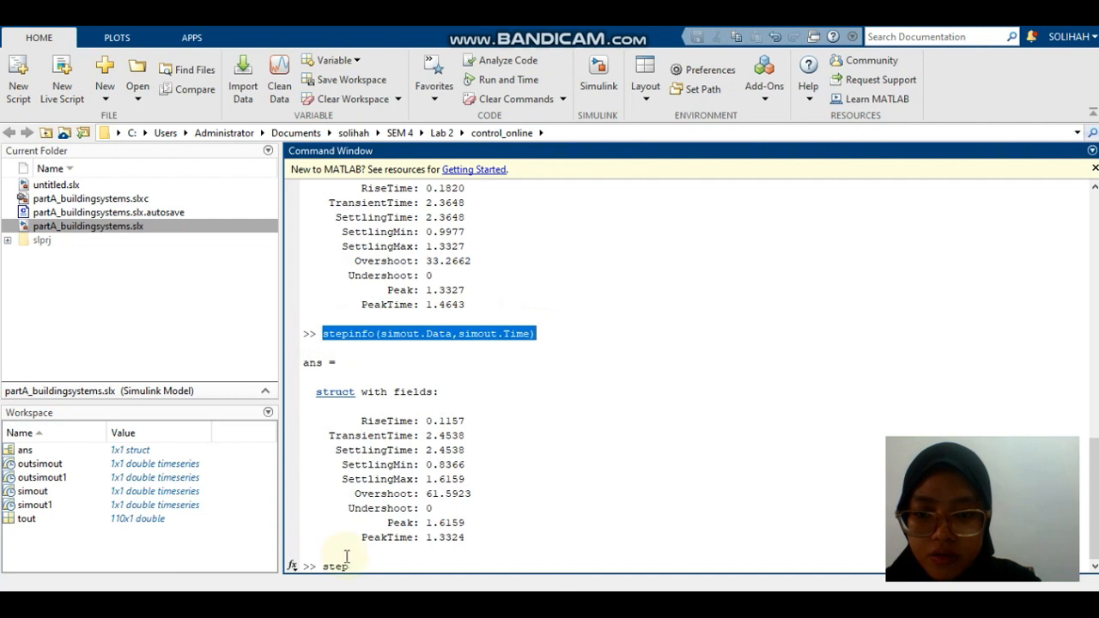
{"action": "right_click", "coordinate": [478, 335]}
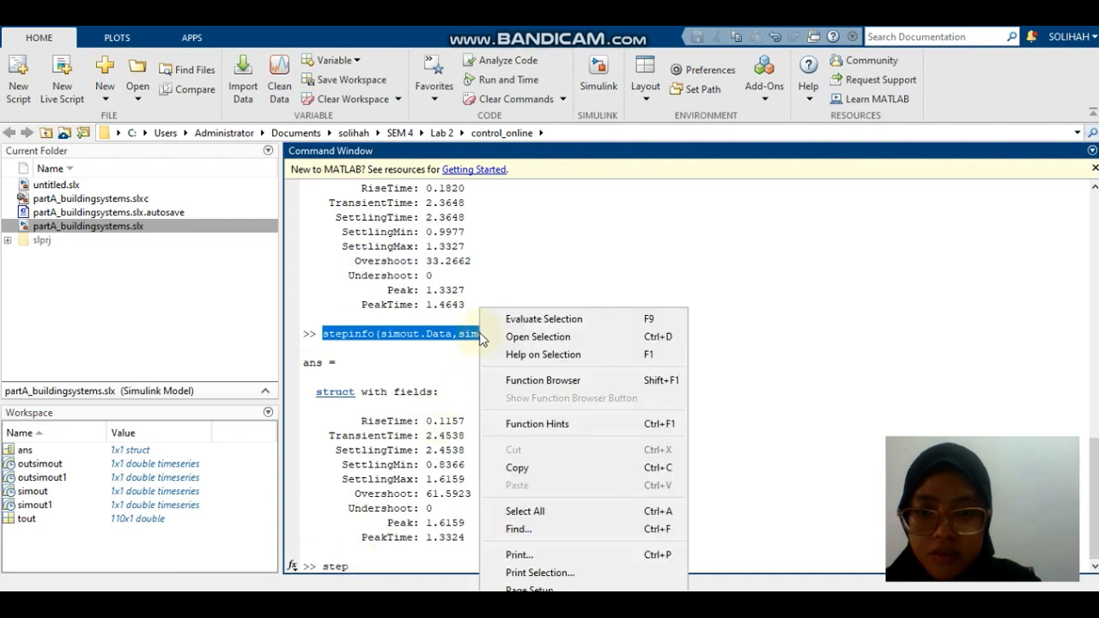
{"action": "left_click", "coordinate": [530, 471]}
Replace the partial entry at the prompt with the copied stepinfo(simout.Data,simout.Time) and run it for the 14.625 gain
{"action": "left_click", "coordinate": [374, 564]}
{"action": "key", "text": "BackSpace"}
{"action": "key", "text": "BackSpace"}
{"action": "key", "text": "BackSpace"}
{"action": "key", "text": "BackSpace"}
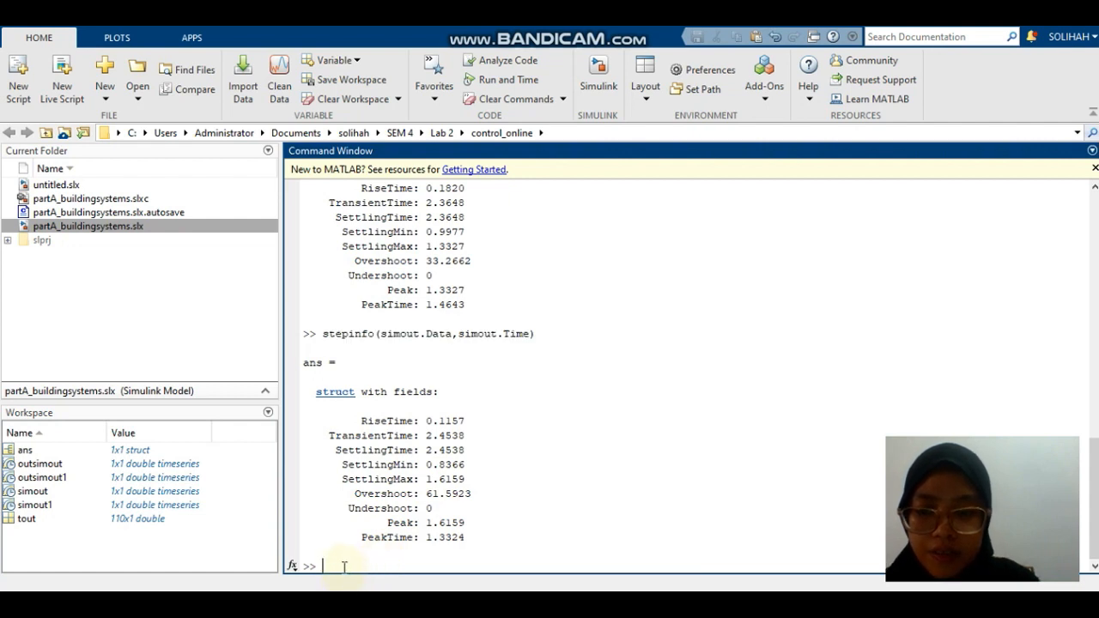
{"action": "right_click", "coordinate": [344, 567]}
{"action": "left_click", "coordinate": [397, 490]}
{"action": "left_click", "coordinate": [538, 564]}
{"action": "key", "text": "Return"}
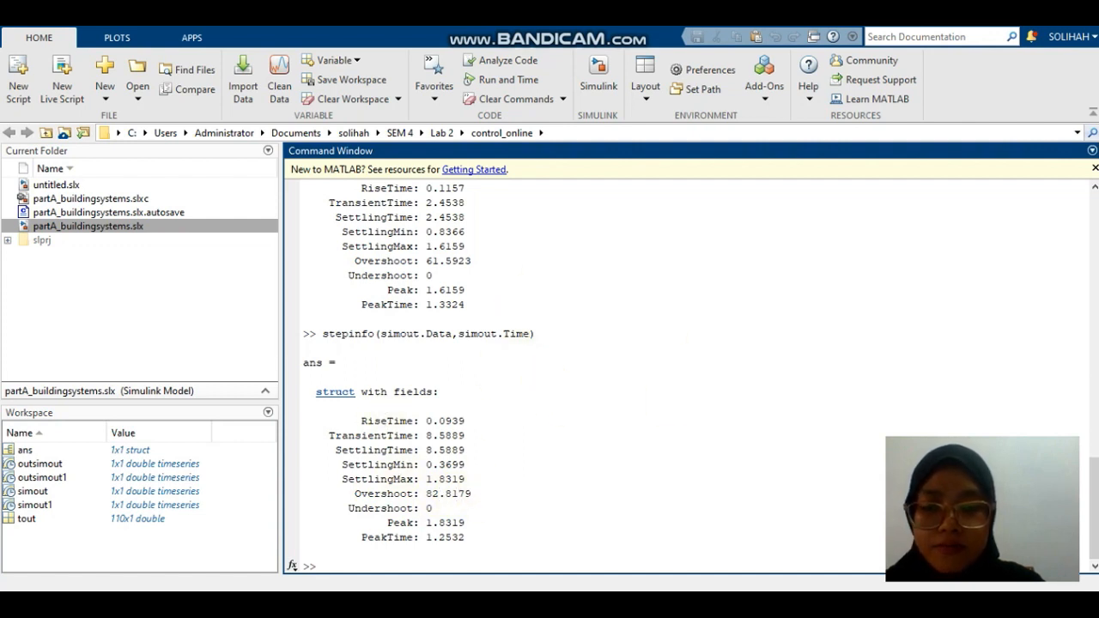
Bring the Scope window back and examine the step response for gain 14.625
{"action": "left_click", "coordinate": [539, 605]}
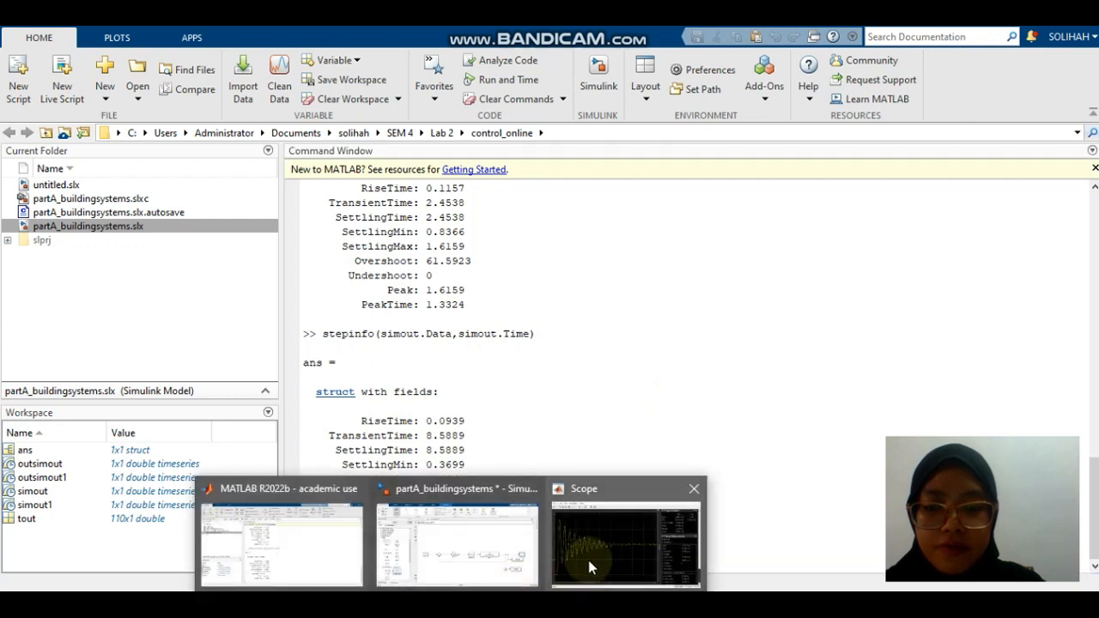
{"action": "left_click", "coordinate": [590, 558]}
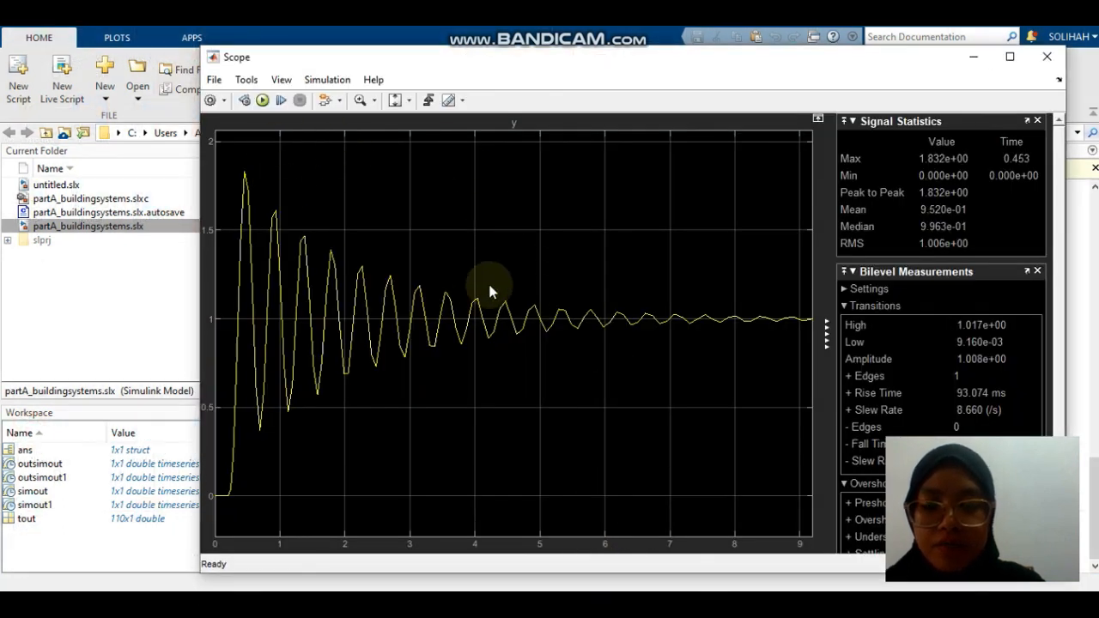